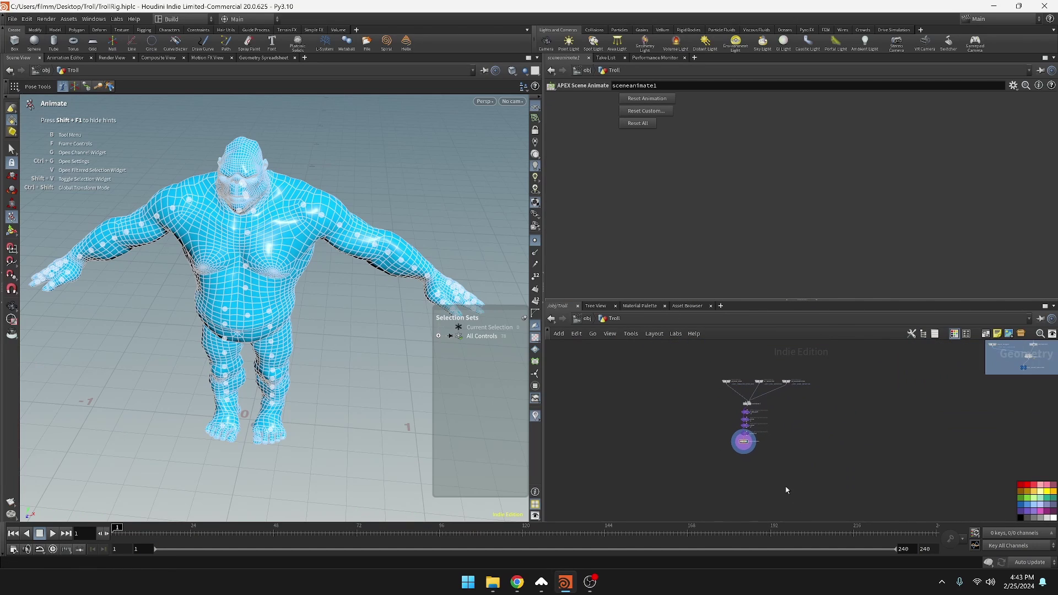
Enclose the selected rig nodes in a network box and enlarge it around the whole chain.
left_click_drag(673, 406, 815, 507)
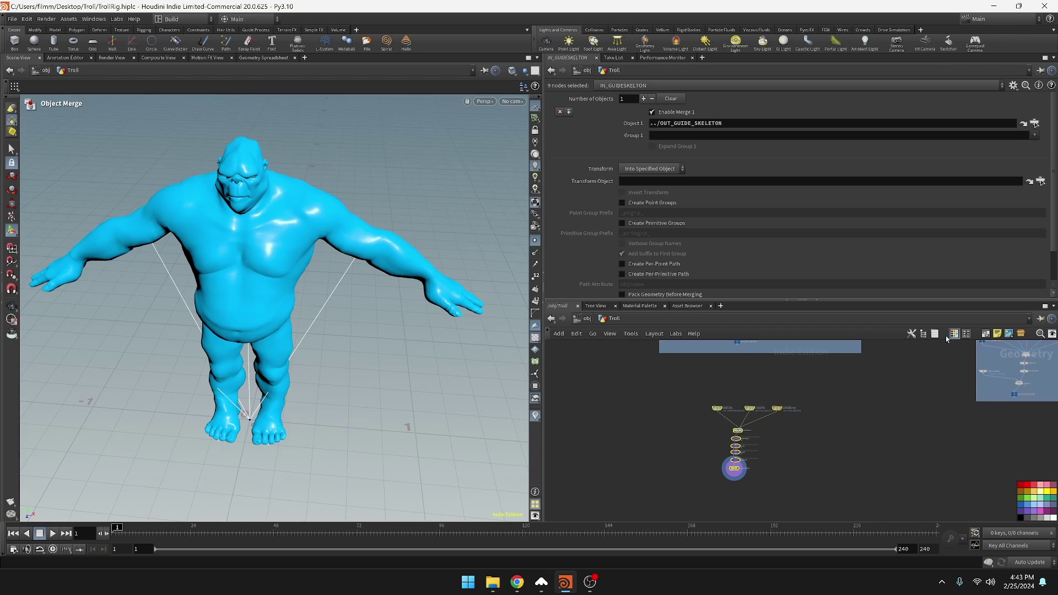
left_click(985, 334)
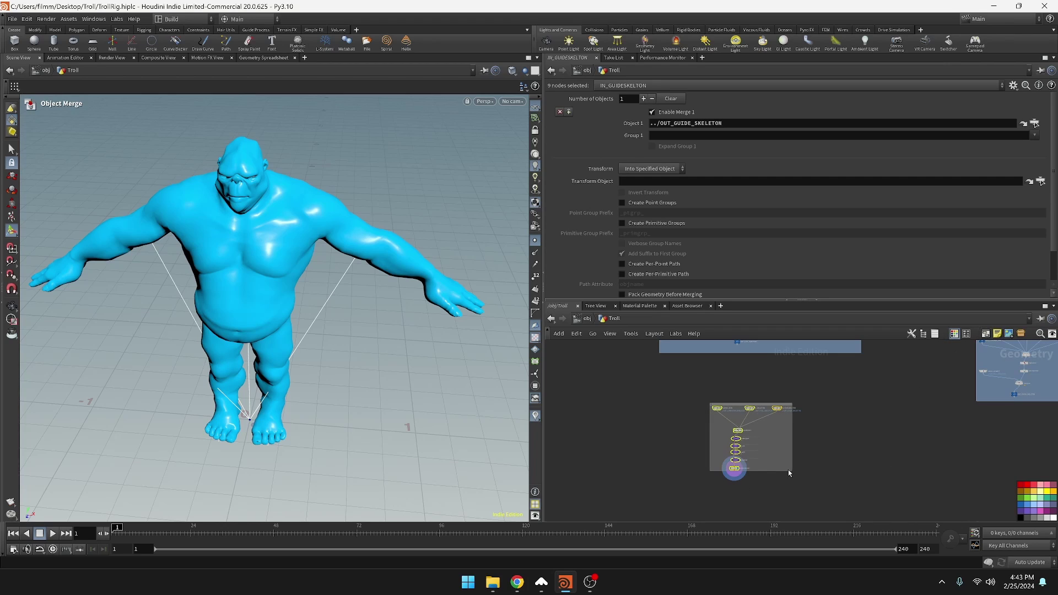
left_click_drag(788, 472, 870, 521)
left_click(707, 455)
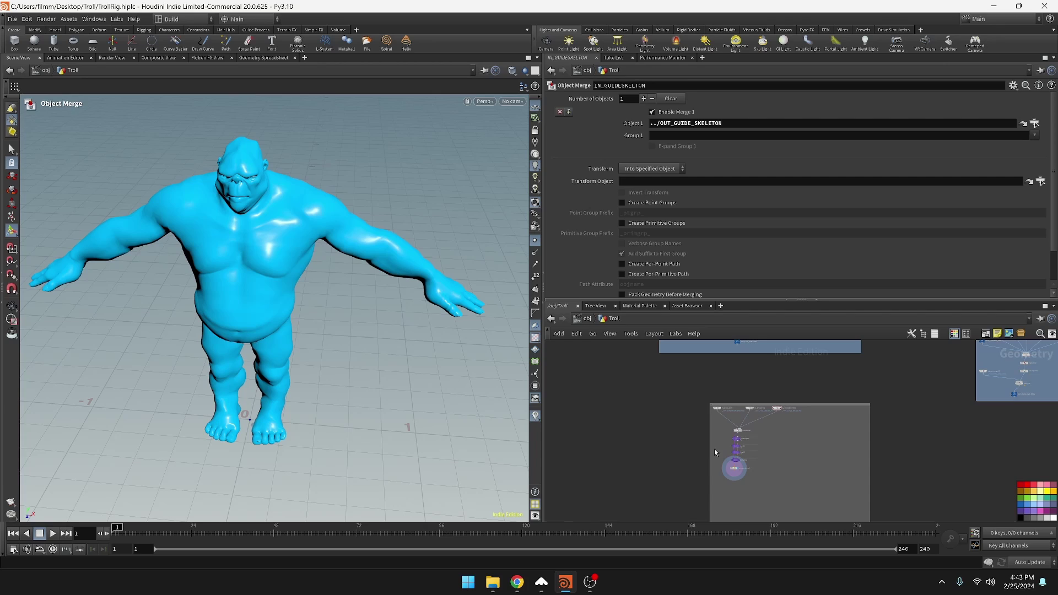
left_click_drag(709, 451, 662, 451)
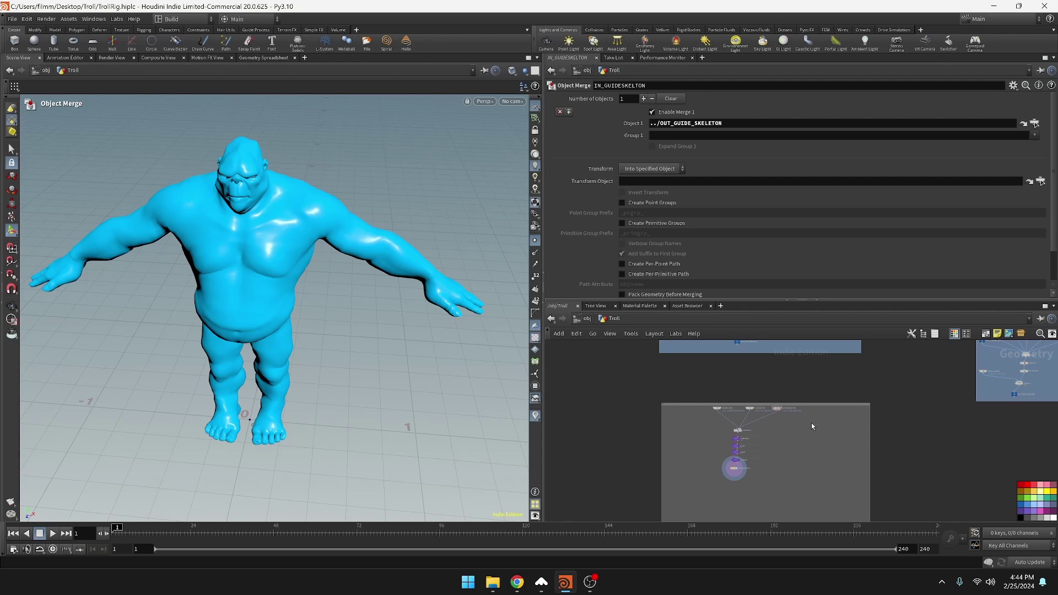
Color the network box dark red and title it "APEX Control Rig Setup".
left_click(812, 405)
left_click(1022, 485)
scroll(759, 401, "up", 5)
left_click(604, 410)
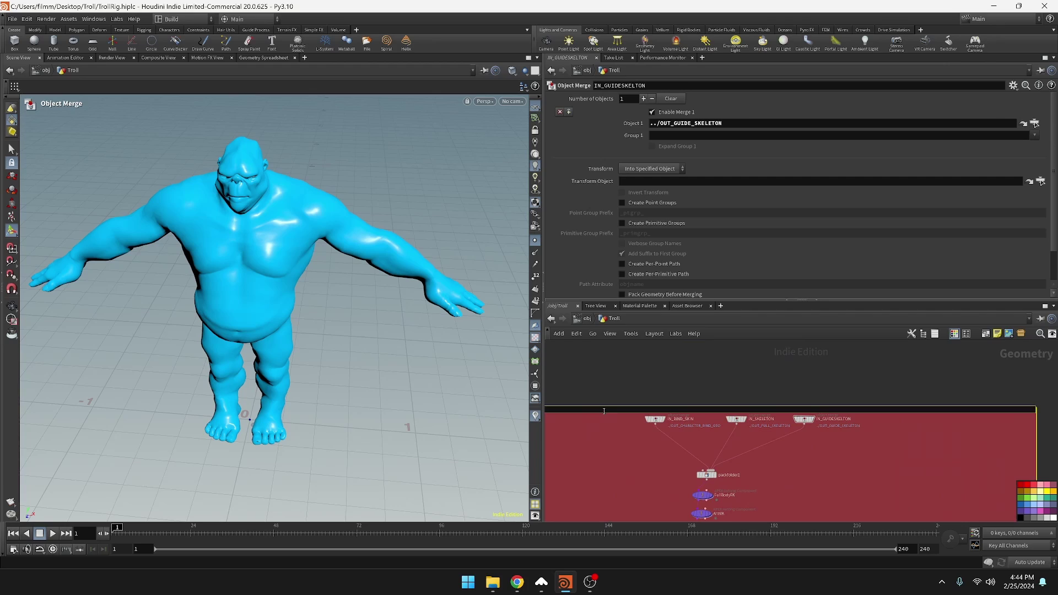
left_click_drag(604, 411, 700, 393)
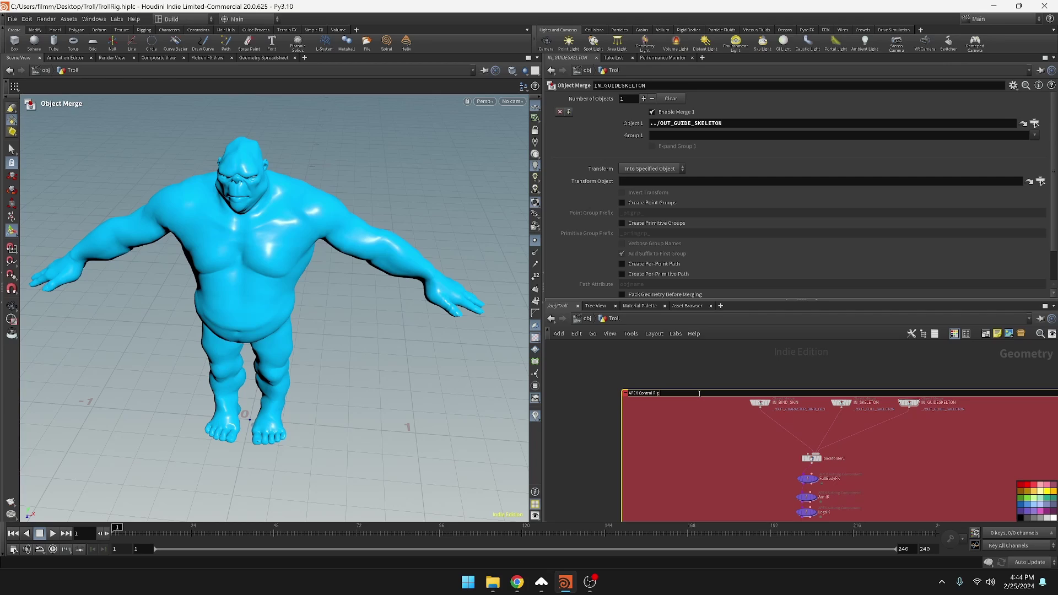
type("p")
key("Return")
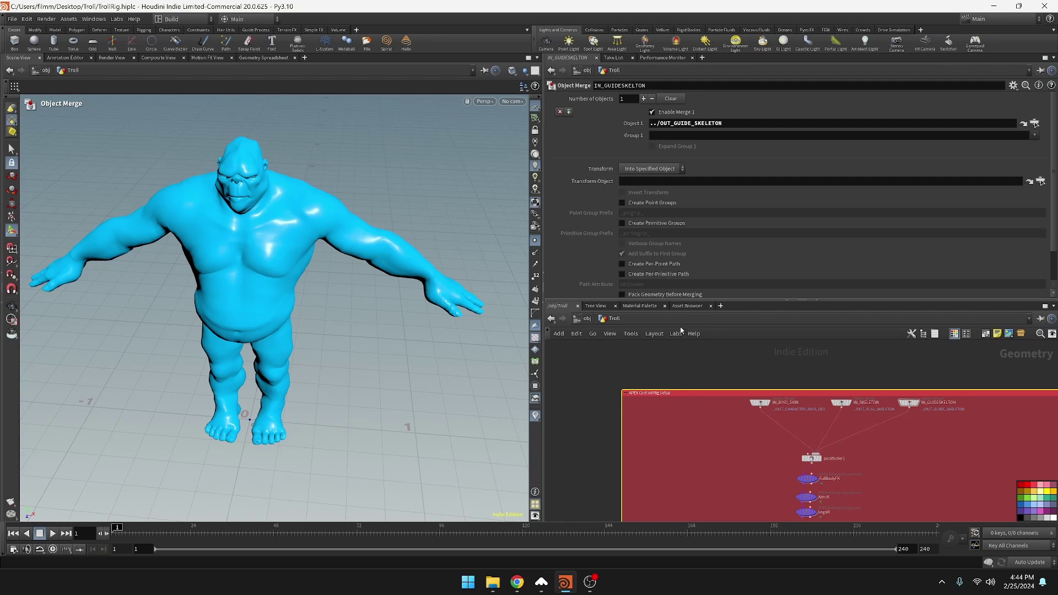
Replace spaces in the title of the red network box with underscores.
left_click(667, 394)
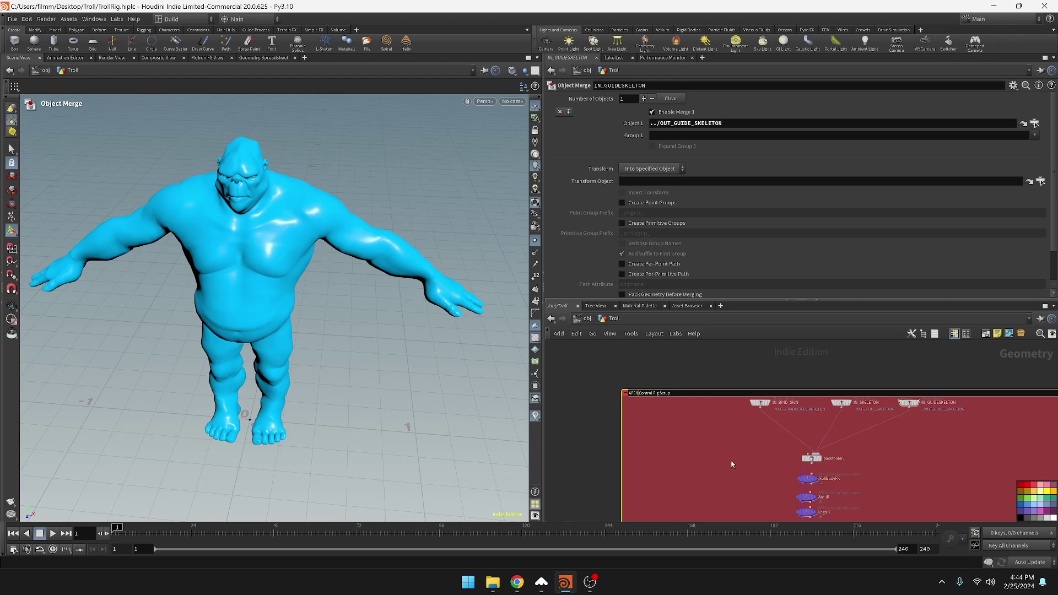
key("BackSpace")
type("_")
key("BackSpace")
type("_")
key("Return")
Look over the other network boxes in the Troll network and return to the rig node chain in the red box.
scroll(731, 464, "down", 5)
middle_click_drag(725, 414, 726, 518)
scroll(678, 427, "up", 8)
scroll(724, 462, "down", 5)
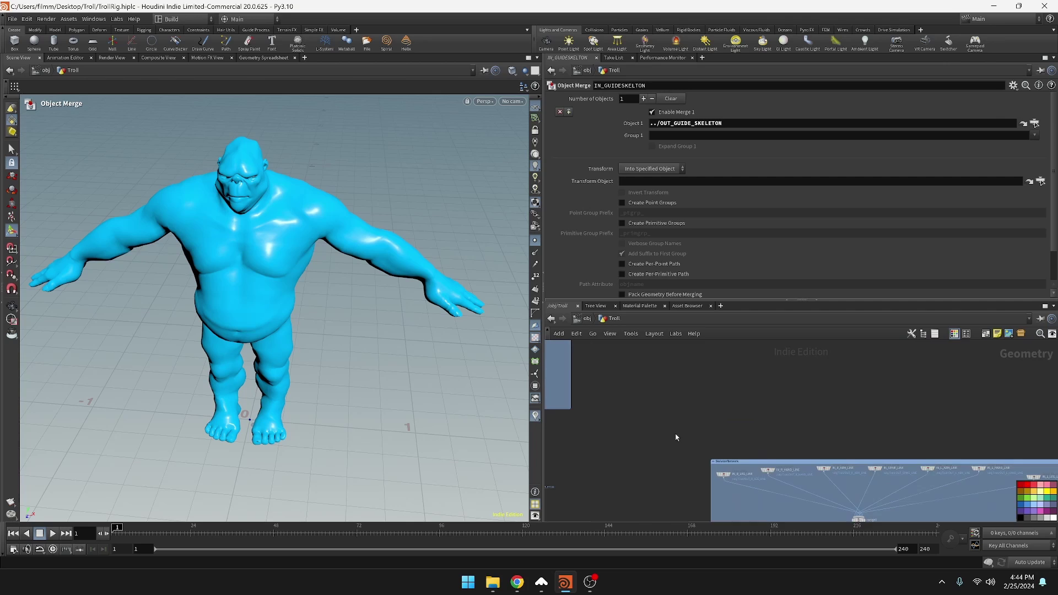
middle_click_drag(676, 437, 813, 546)
scroll(662, 365, "up", 3)
middle_click_drag(662, 366, 753, 407)
middle_click(754, 400)
middle_click_drag(704, 435, 913, 567)
middle_click_drag(839, 499, 651, 215)
middle_click_drag(965, 479, 658, 167)
middle_click_drag(866, 453, 811, 396)
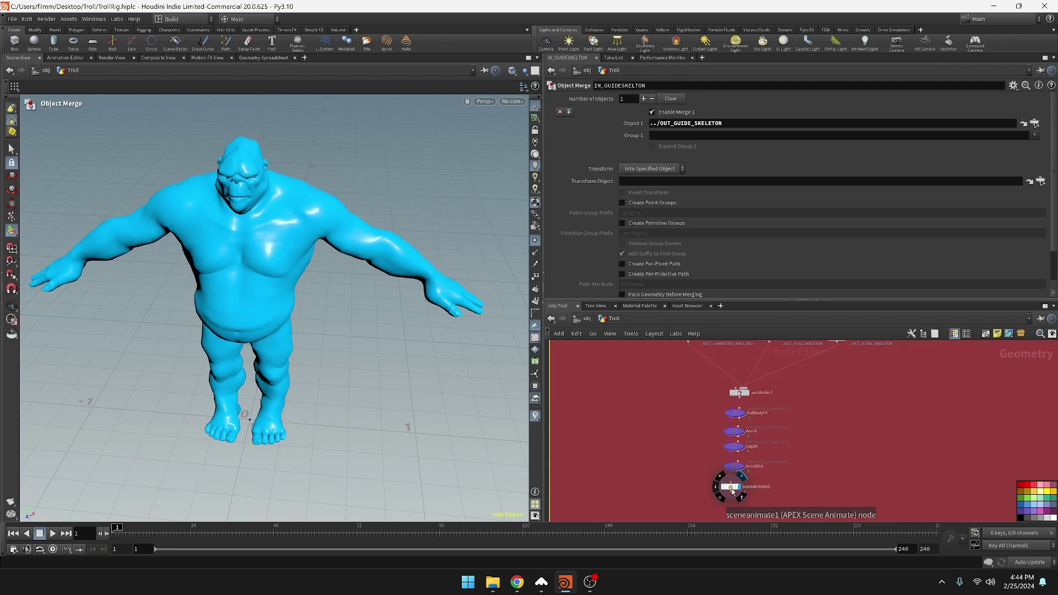
Move the sceneanimate1 node down and insert an APEX Configure Controls node on the wire above it.
mouse_move(732, 488)
left_mouse_down()
mouse_move(747, 521)
mouse_move(737, 496)
left_mouse_up()
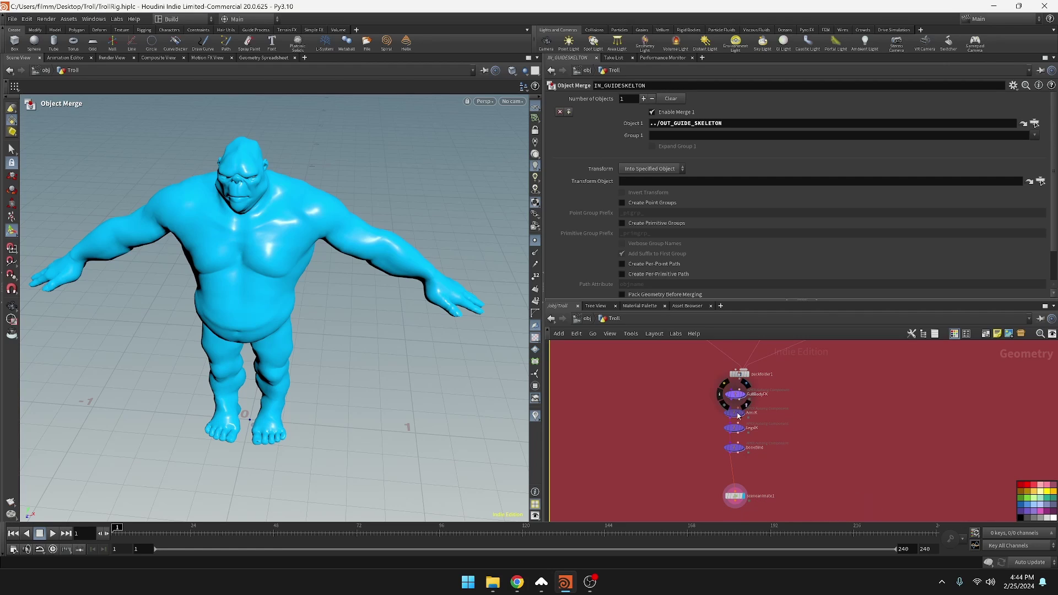
key("Tab")
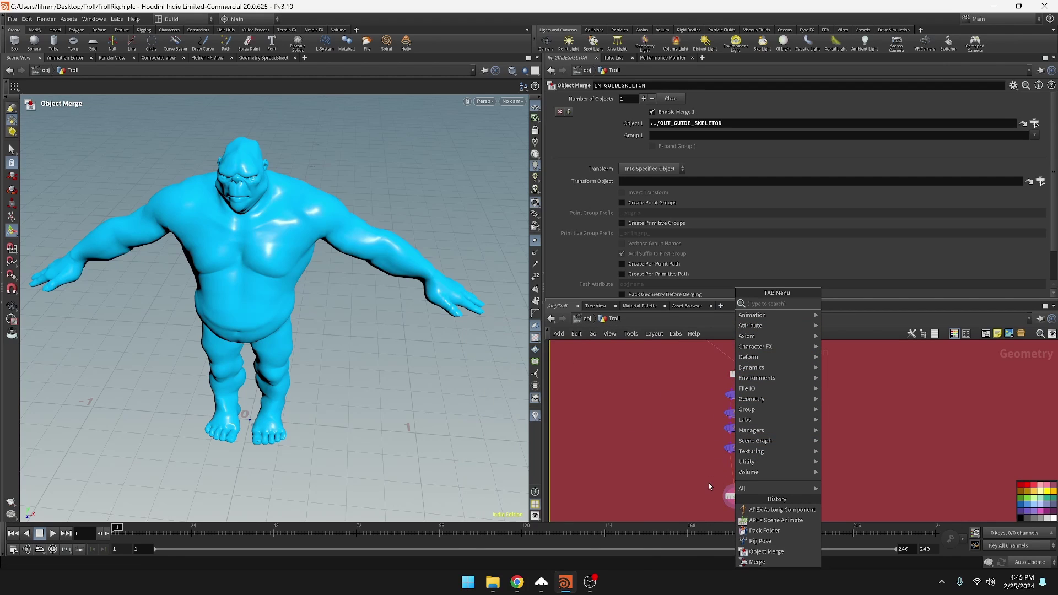
left_click(673, 466)
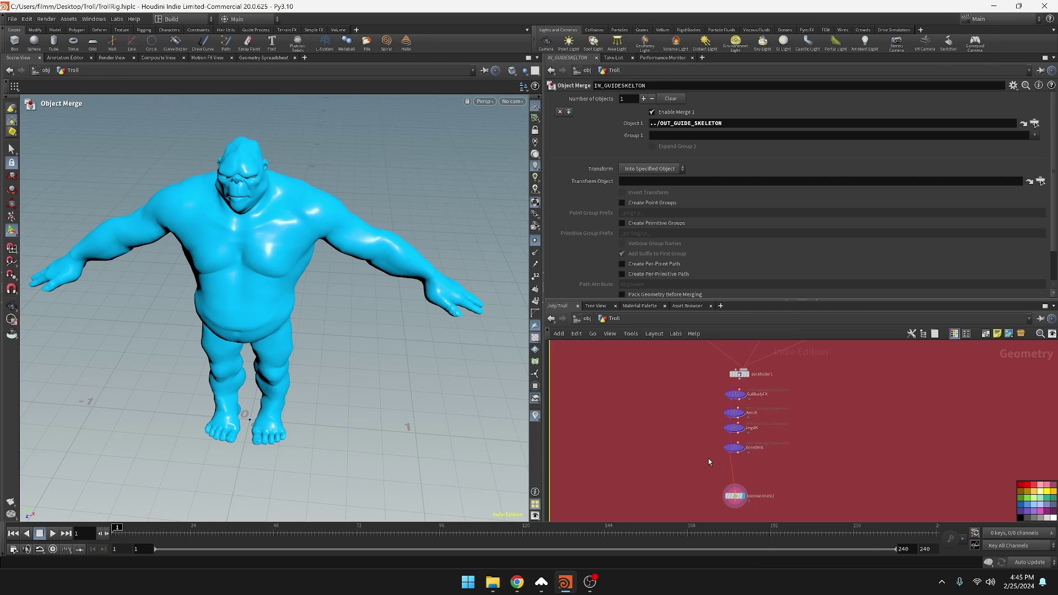
key("Tab")
type("a")
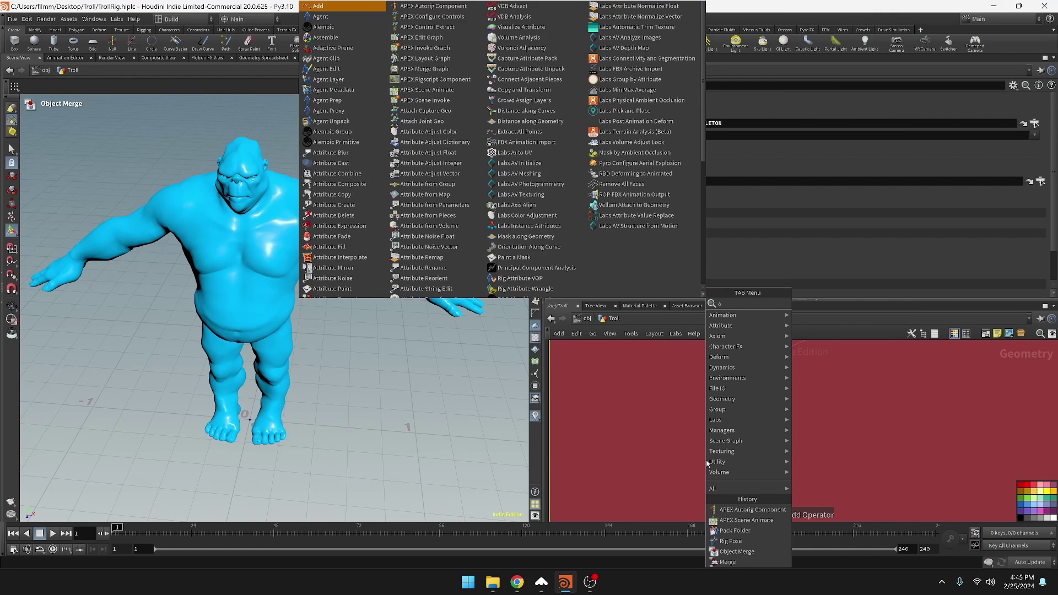
type("pexcon")
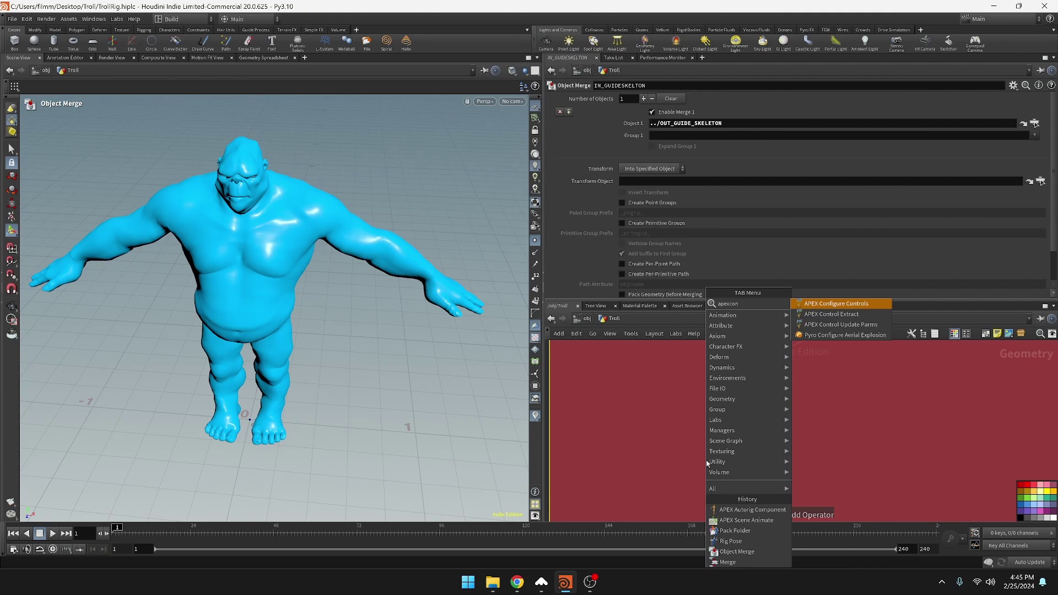
key("Return")
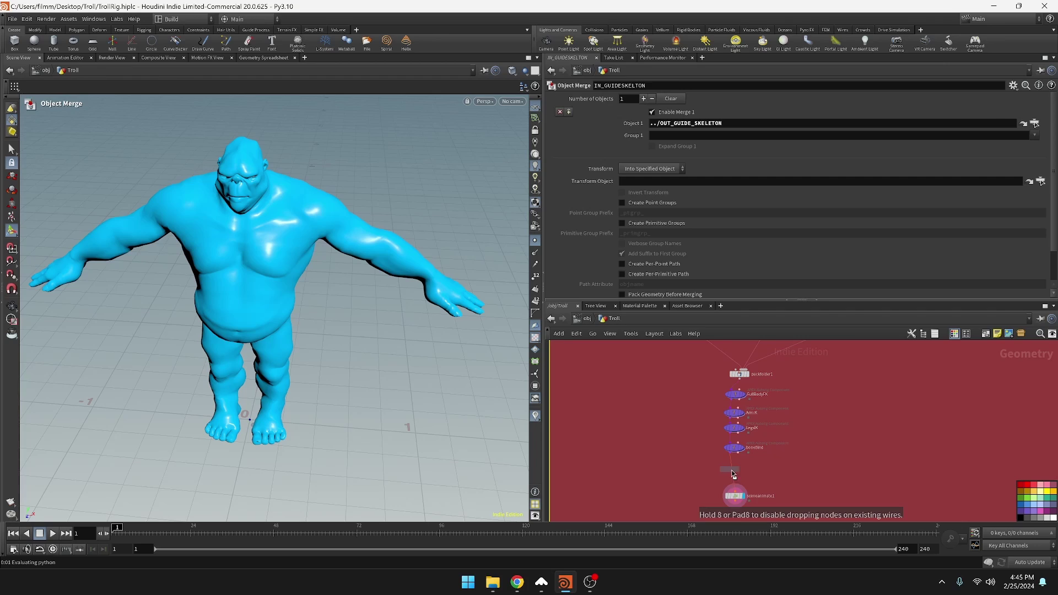
left_click(713, 480)
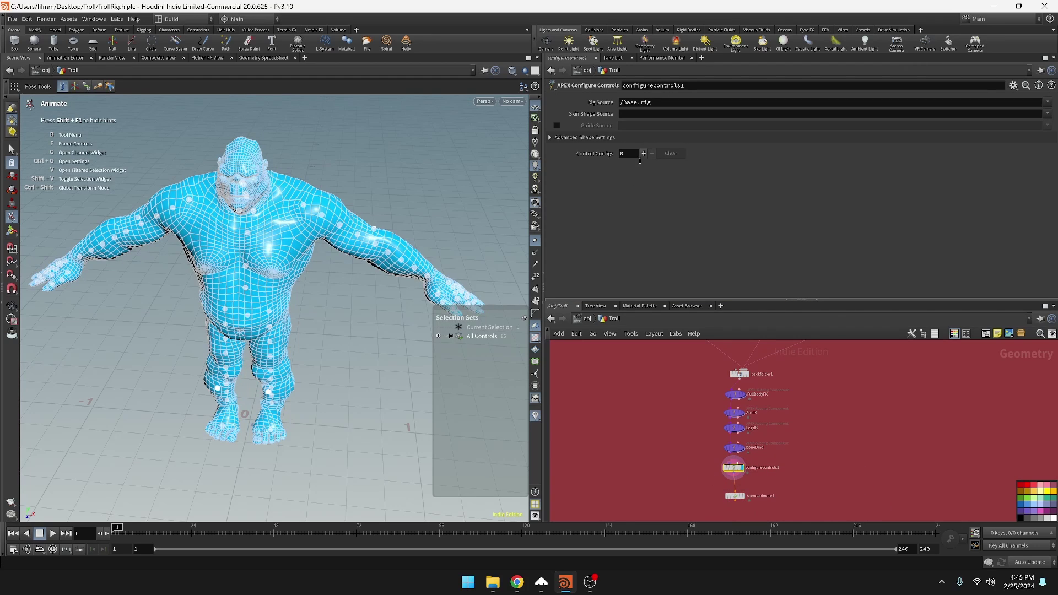
Add one control config and include arm_L_ikhandle in its control group.
left_click(644, 153)
left_click(671, 181)
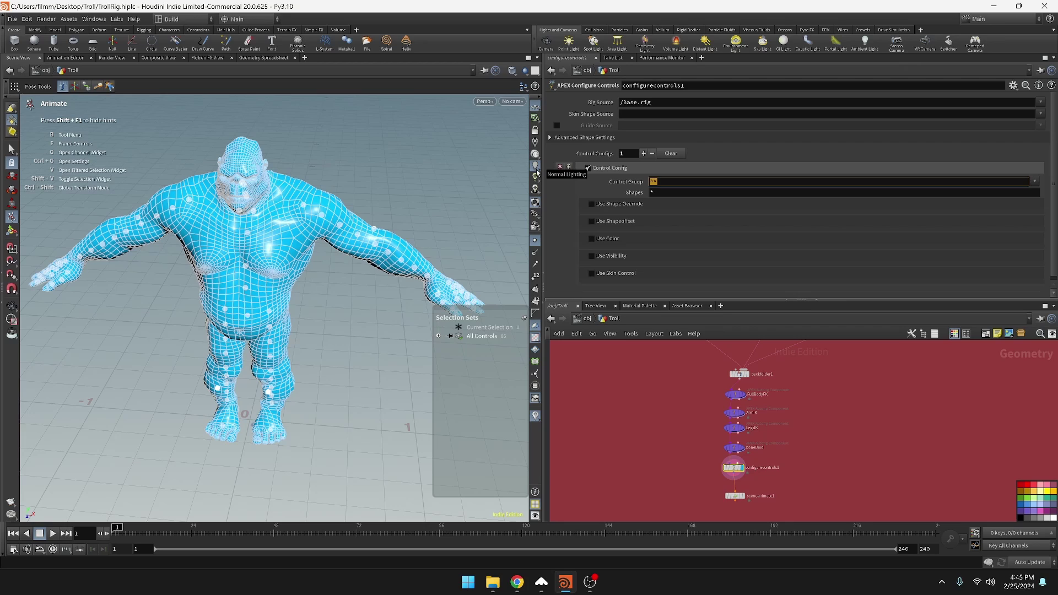
left_click(1034, 182)
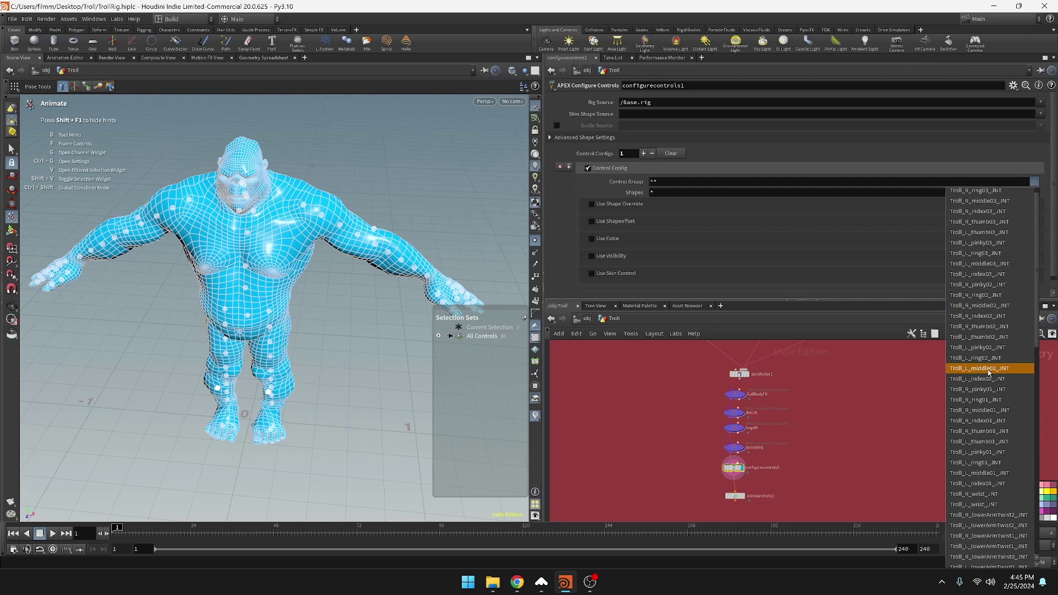
scroll(980, 518, "down", 11)
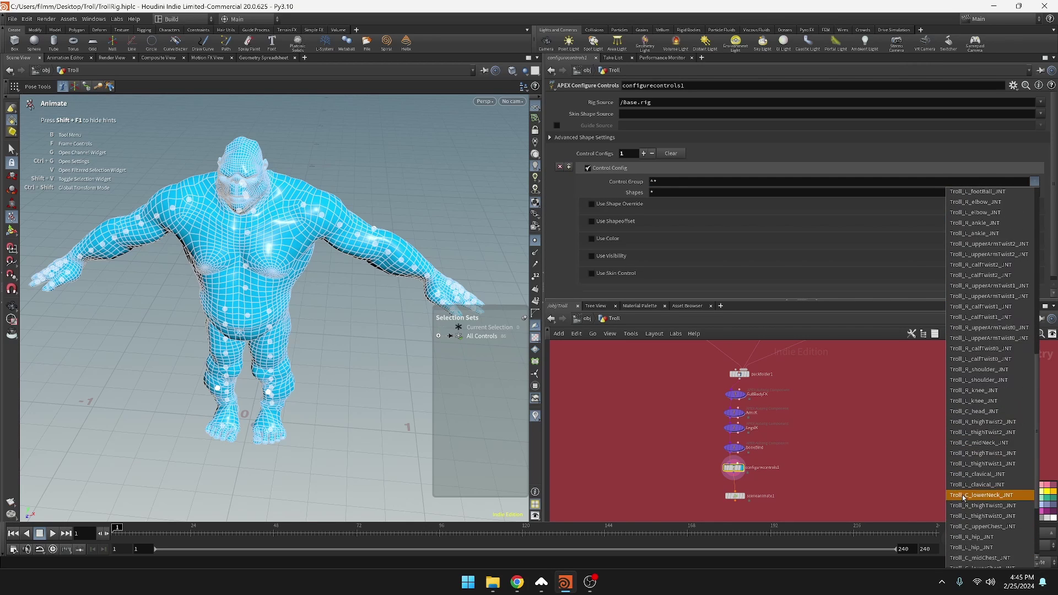
scroll(981, 522, "down", 1)
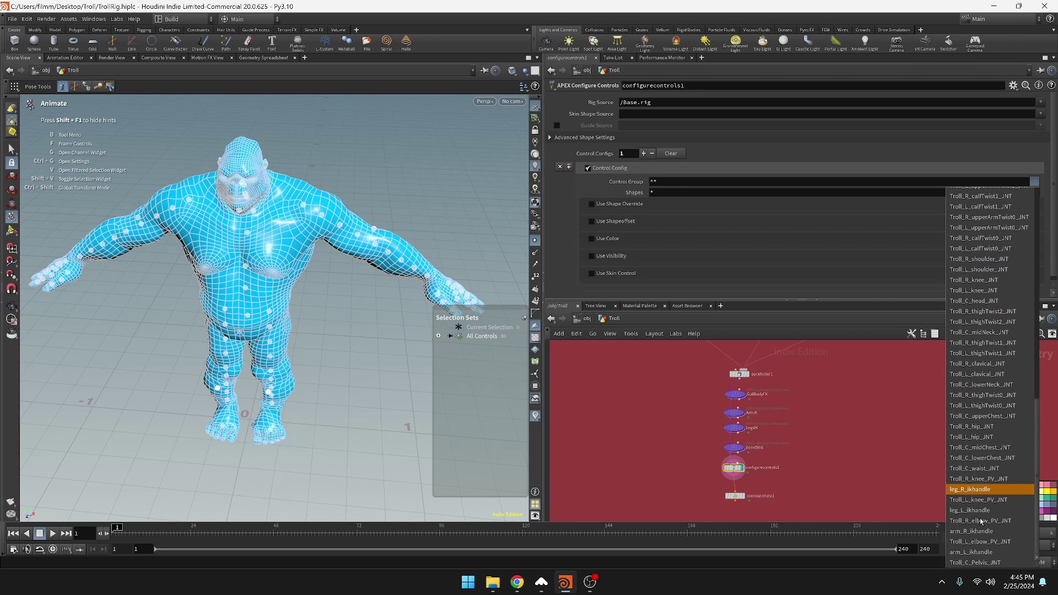
left_click(971, 554)
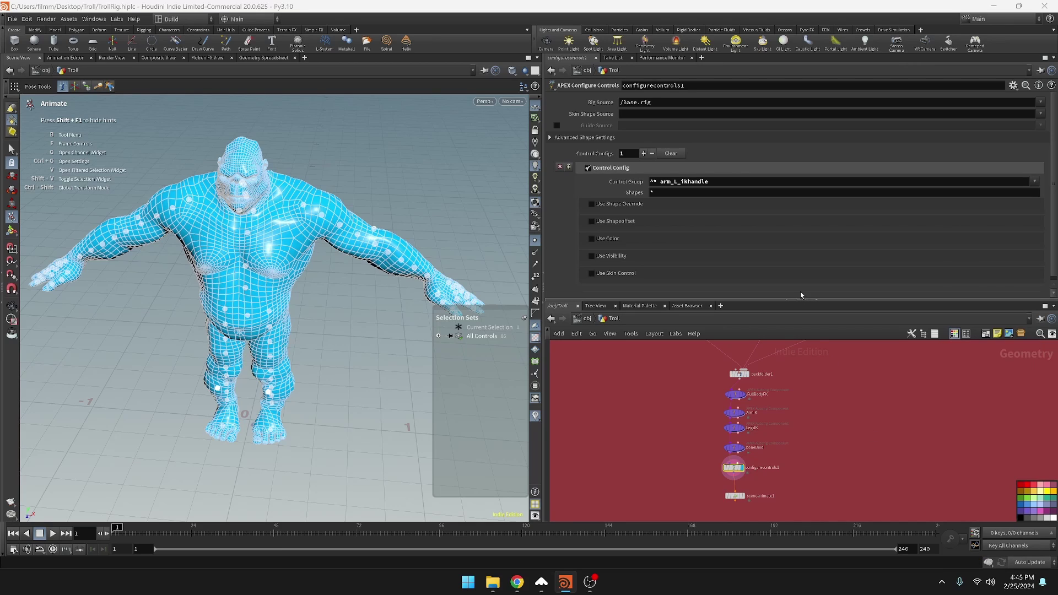
Shorten the control group entry to the wildcard pattern *_ikhandle so that it targets all IK handles.
left_click(659, 181)
key("BackSpace")
key("BackSpace")
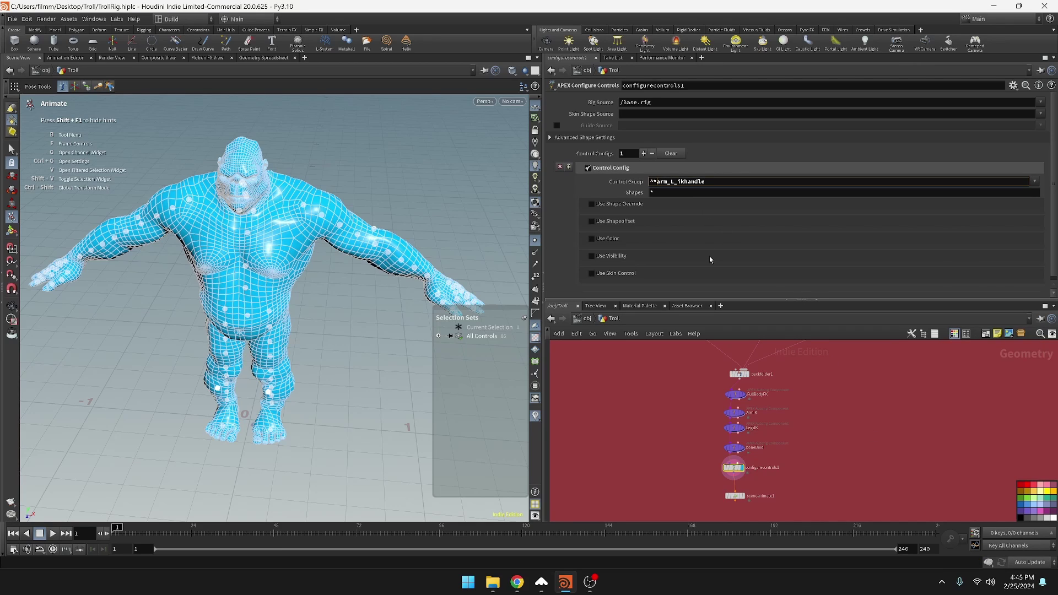
key("Return")
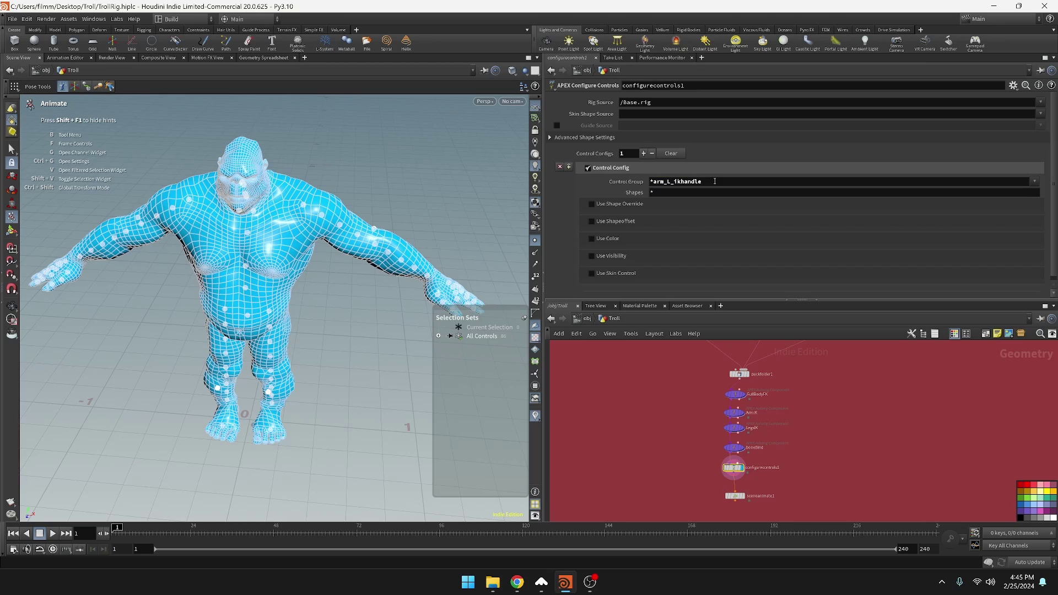
left_click(655, 181)
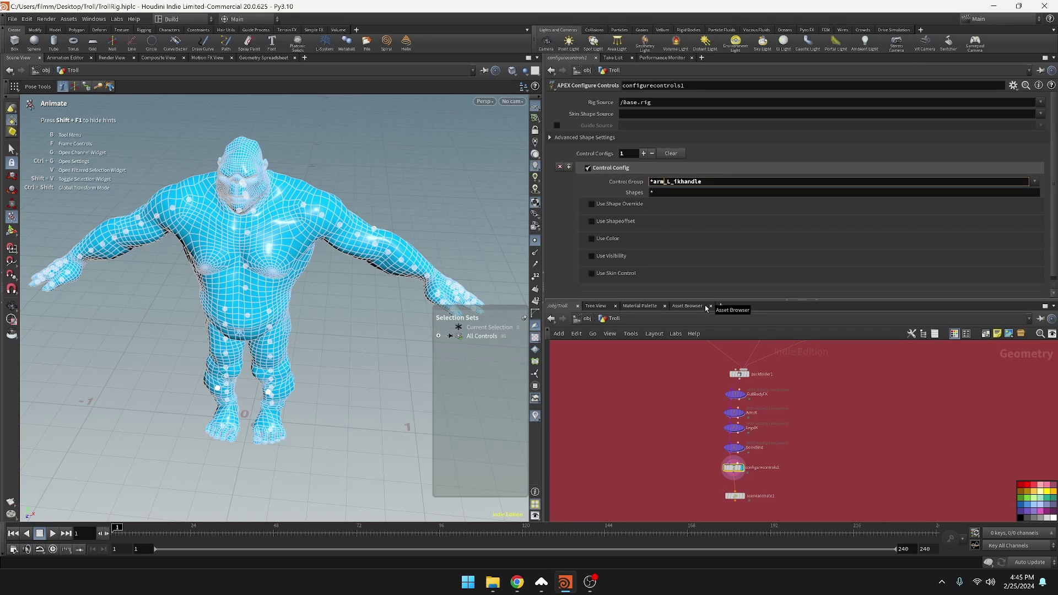
key("Delete")
key("Delete")
key("Delete")
key("Delete")
key("Delete")
key("Return")
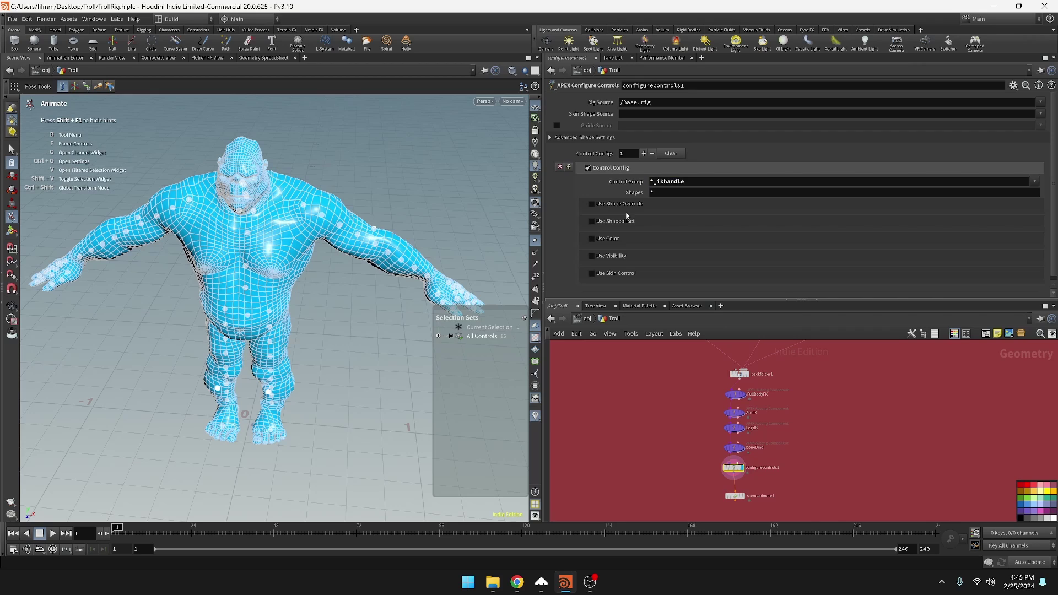
Enable the shape override for the IK handle controls and set the shape to torusb.
left_click(595, 204)
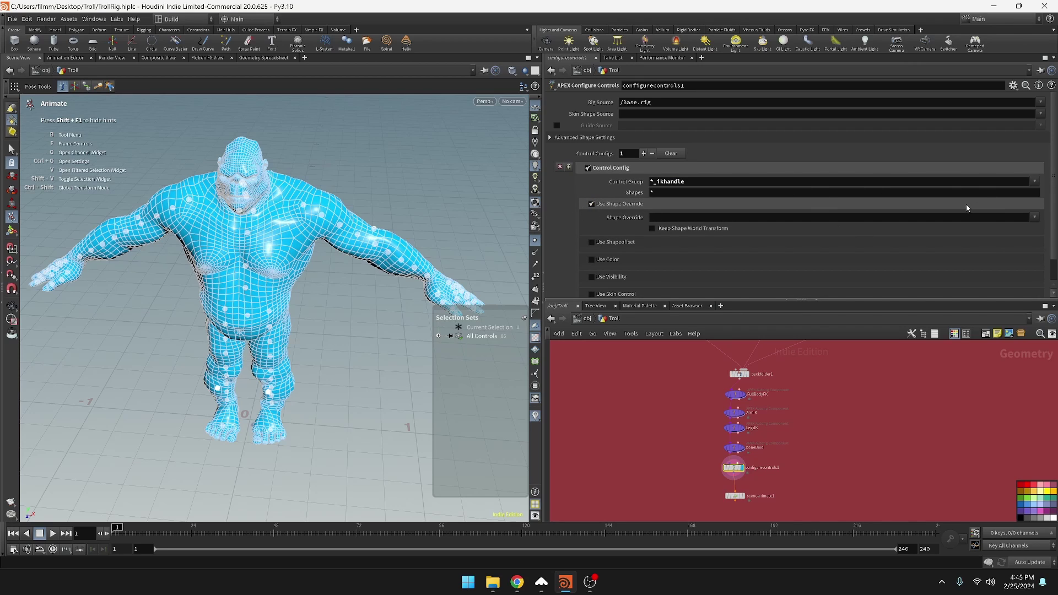
left_click(1035, 217)
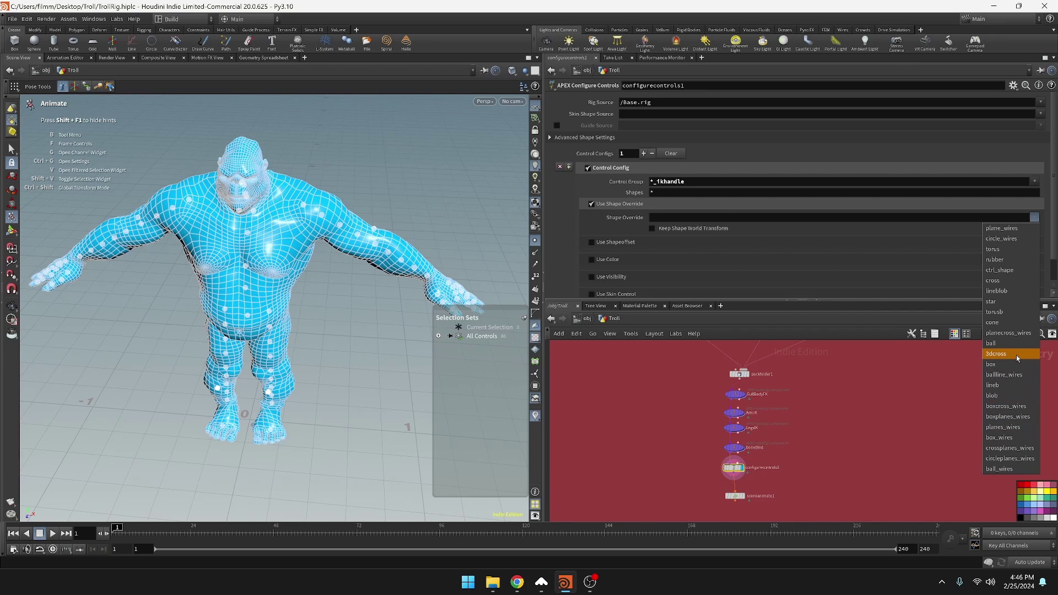
left_click(1013, 316)
key("space")
middle_click_drag(486, 257, 431, 222)
scroll(472, 189, "up", 3)
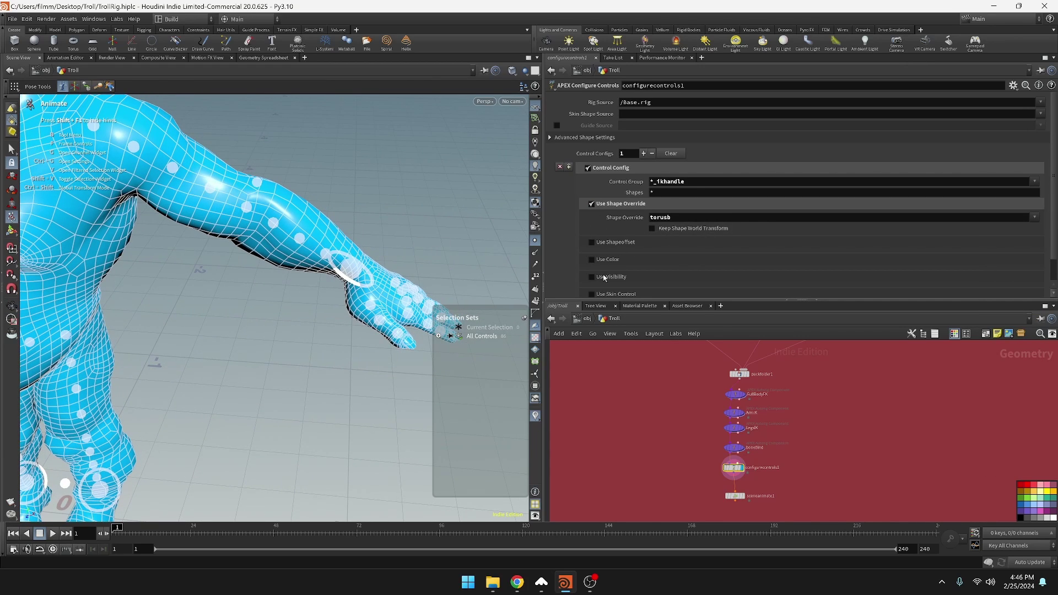
Enable the shape offset for the IK handle controls and set its X rotation to 90.
scroll(562, 179, "down", 2)
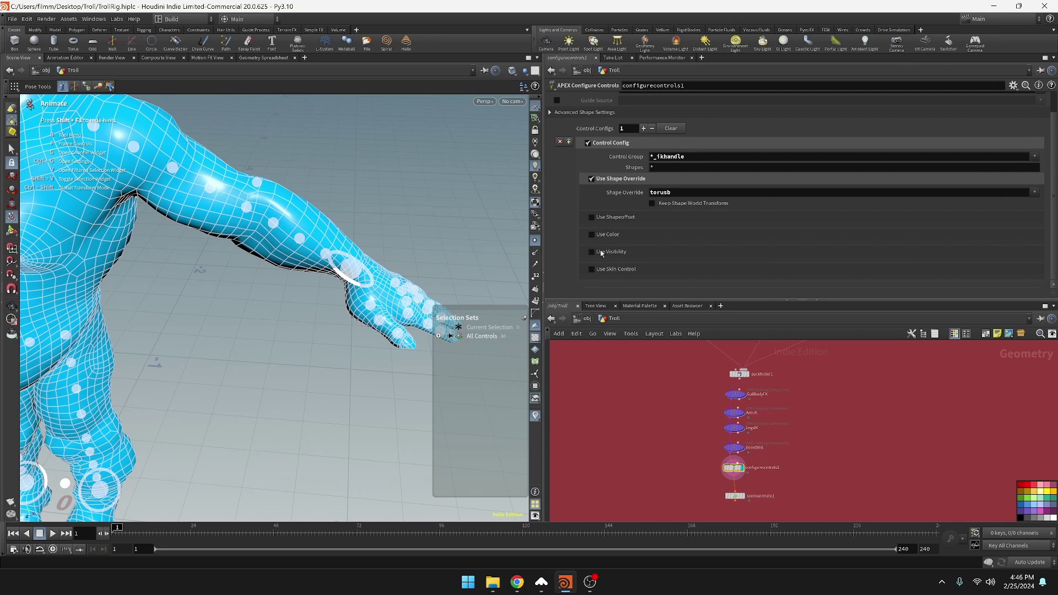
left_click(591, 217)
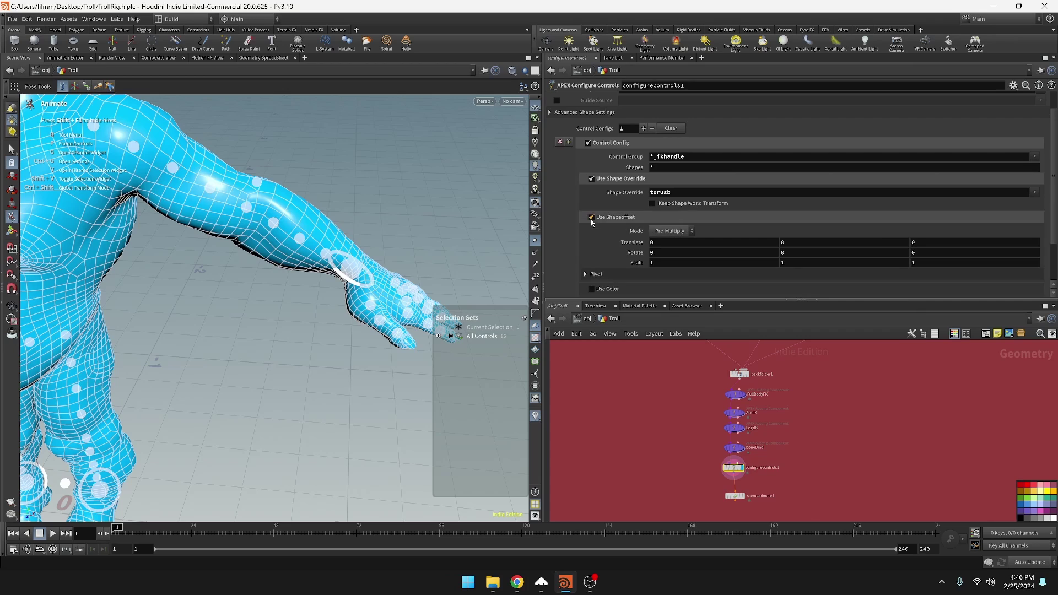
left_click(699, 253)
type("90")
key("Return")
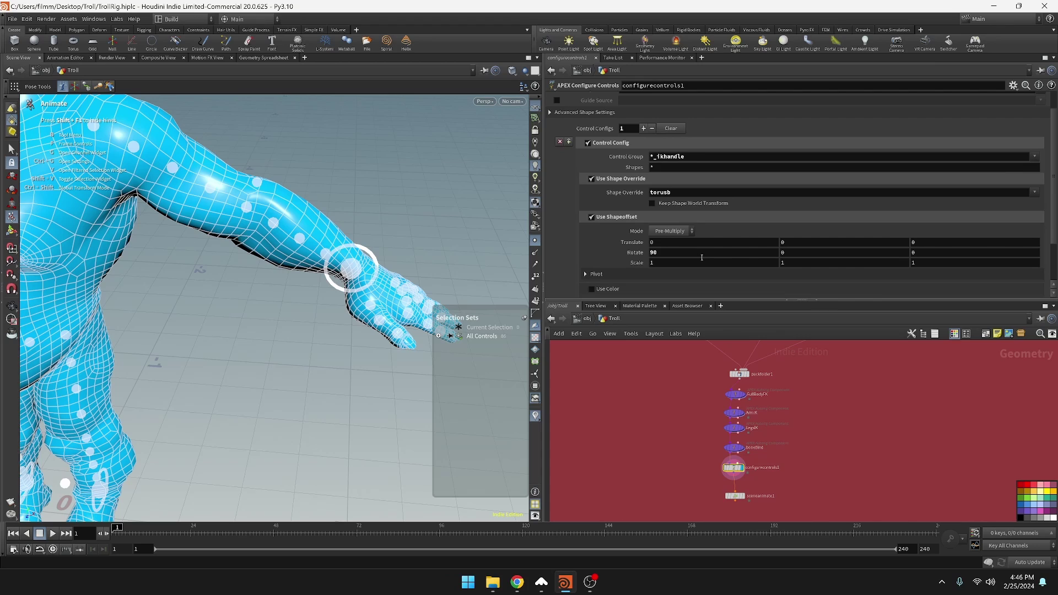
Reset the shape offset's X rotation to 0 and set its Y rotation to 90.
double_click(673, 257)
type("0")
key("Tab")
type("90")
key("Return")
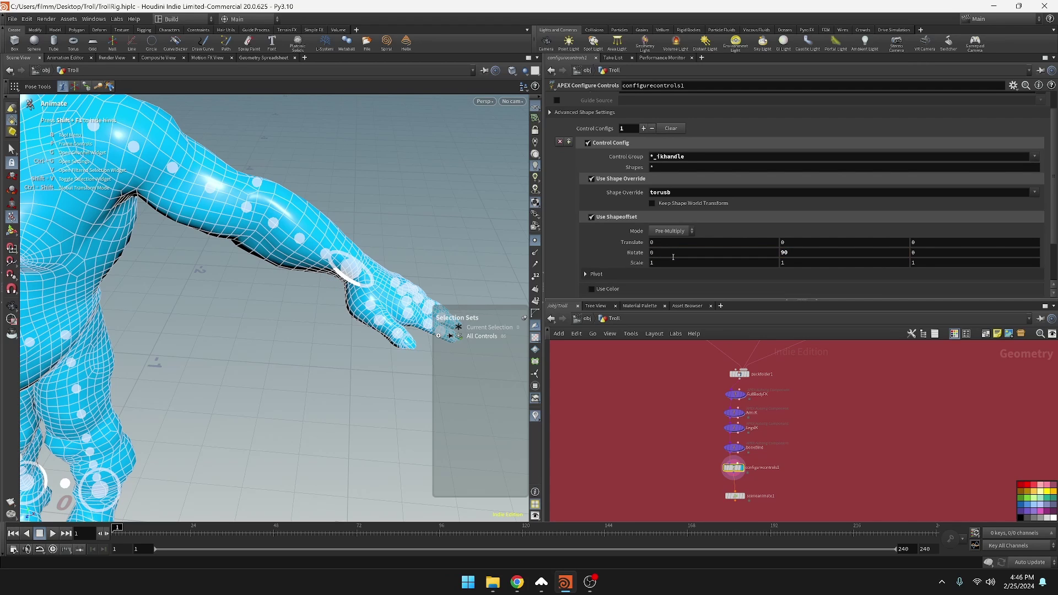
Reset the shape offset's Y rotation to 0 and set its Z rotation to 90.
left_click(791, 254)
type("0")
key("Tab")
type("90")
key("Return")
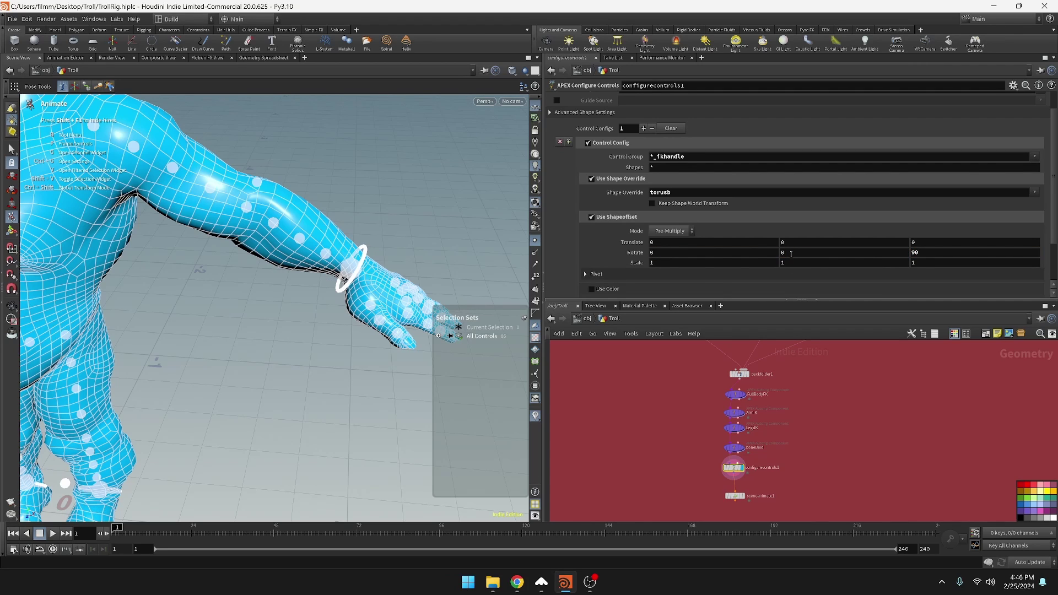
middle_click_drag(125, 393, 342, 349, "alt")
scroll(348, 350, "down", 4)
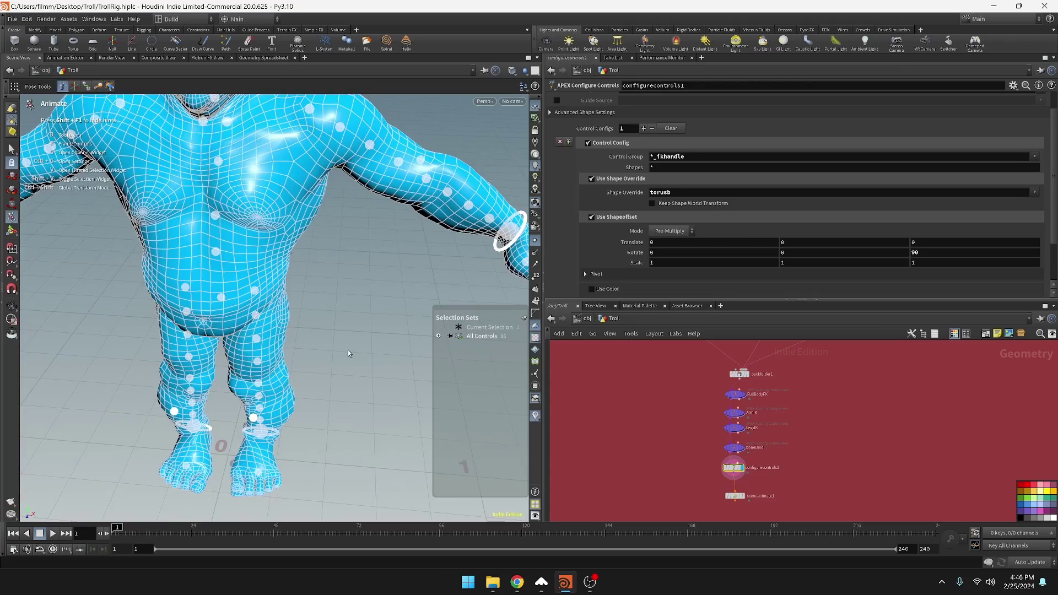
Restrict the control config's group to the left-side IK handles by changing it to *_L_ikhandle.
left_click_drag(351, 345, 276, 288)
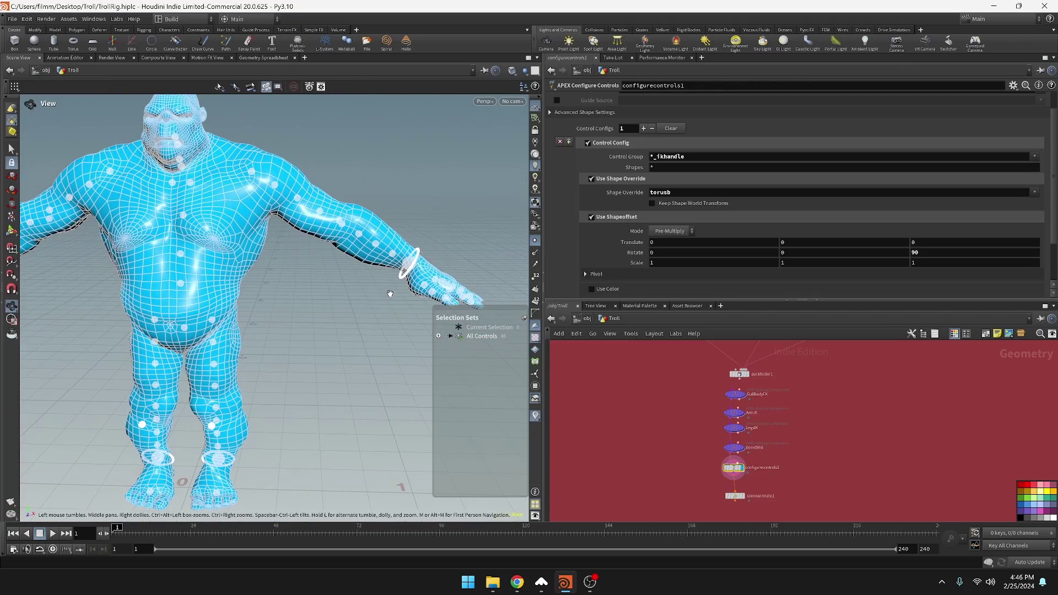
left_click(652, 156)
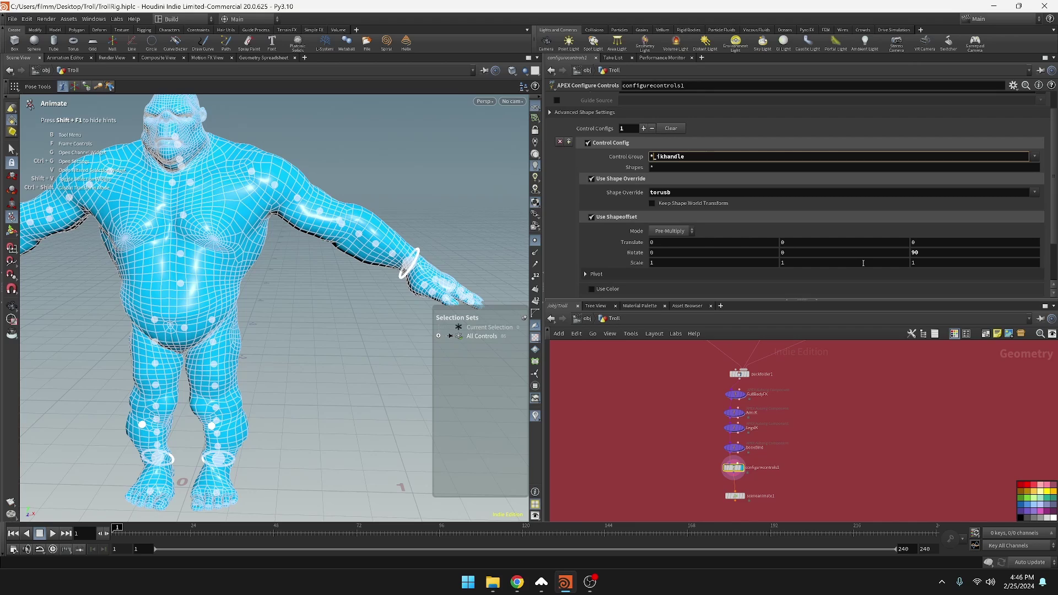
type("L")
key("BackSpace")
type("_L")
key("Return")
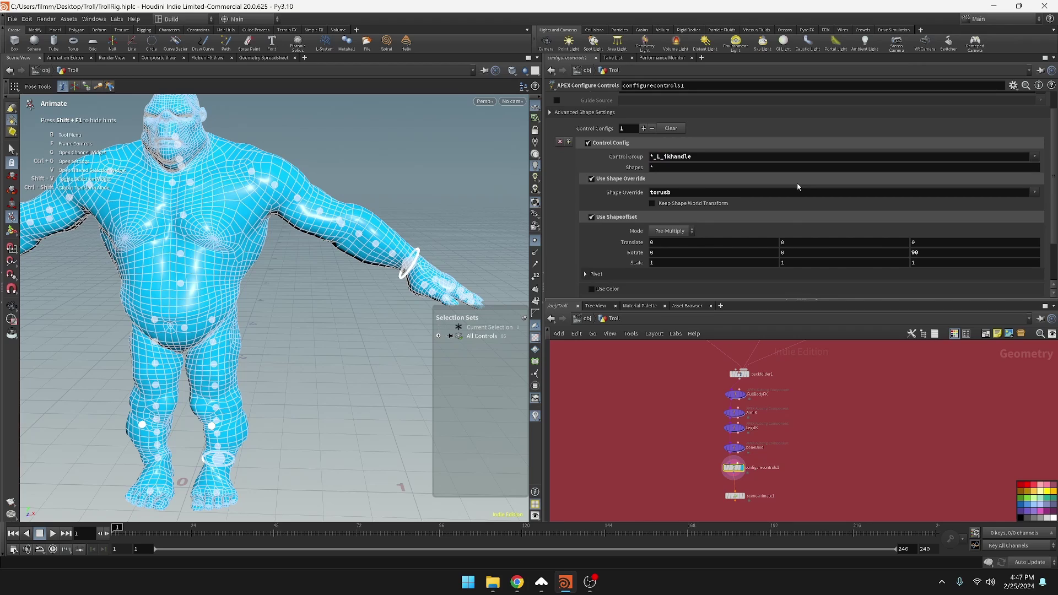
Enable a custom color for the left IK handle controls and set it to pure blue (0, 0, 1).
scroll(755, 215, "down", 1)
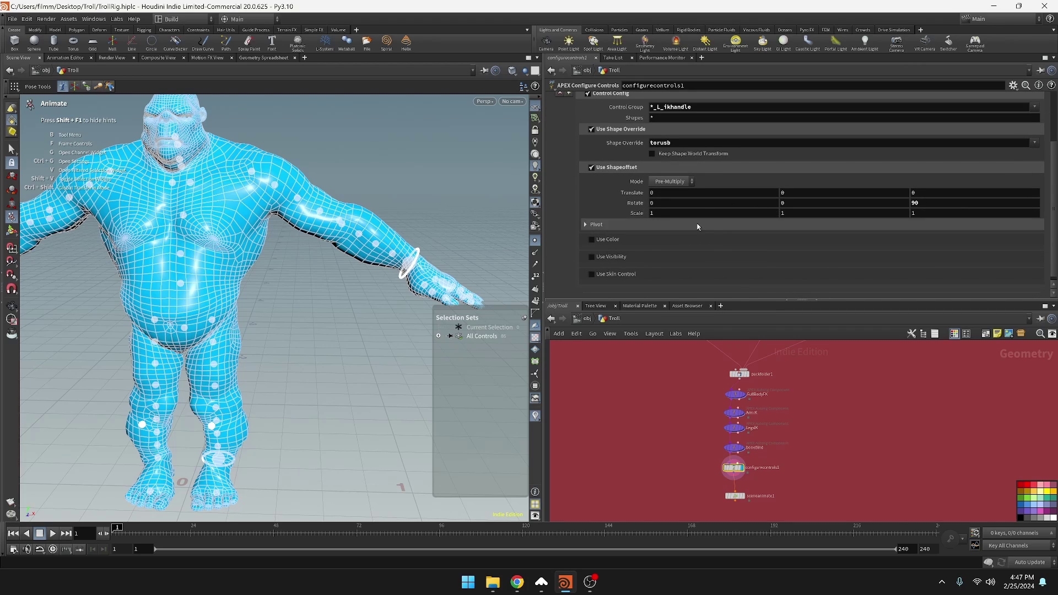
left_click(596, 242)
left_click(657, 253)
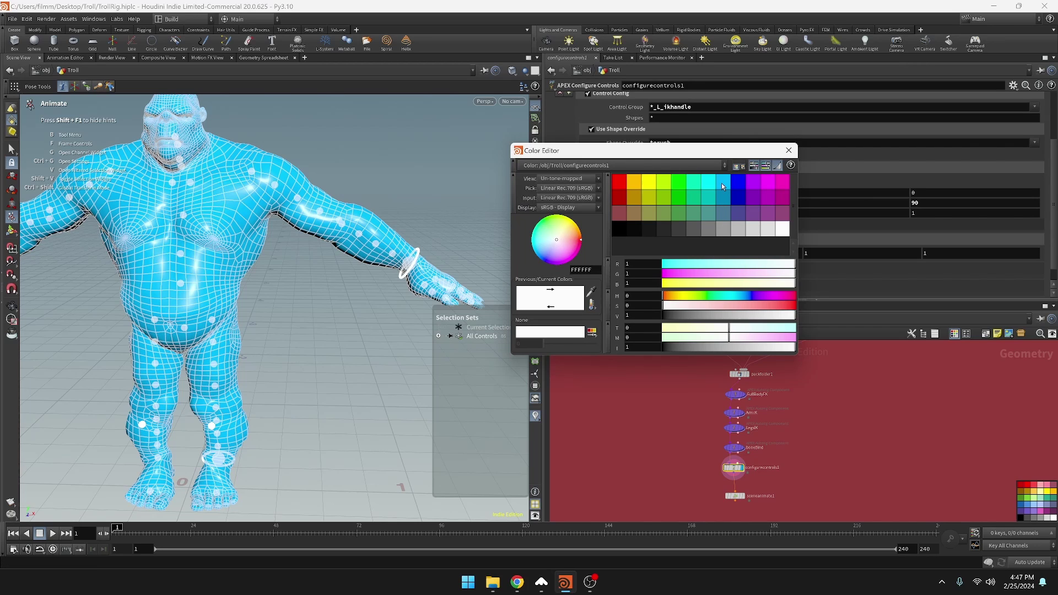
left_click(737, 184)
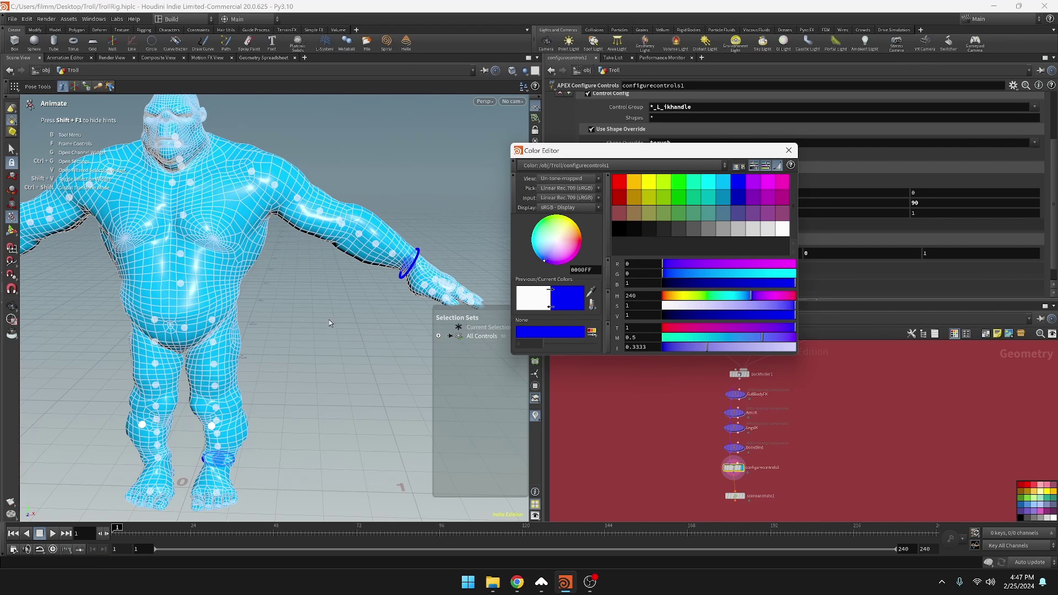
left_click_drag(329, 320, 214, 359, "alt")
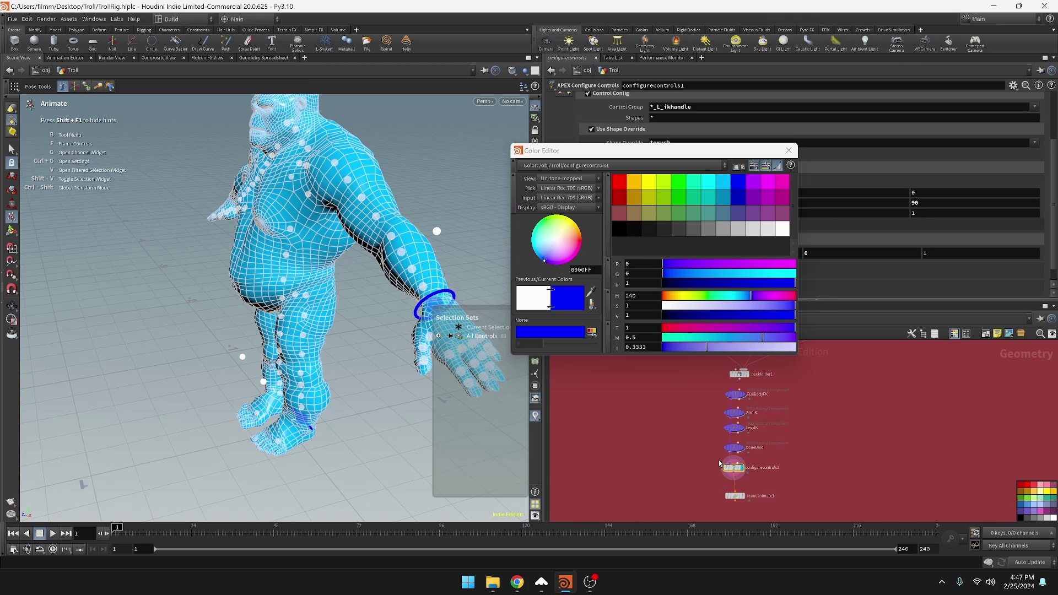
Select and display the sceneanimate1 node, and close the color editor.
scroll(727, 467, "up", 5)
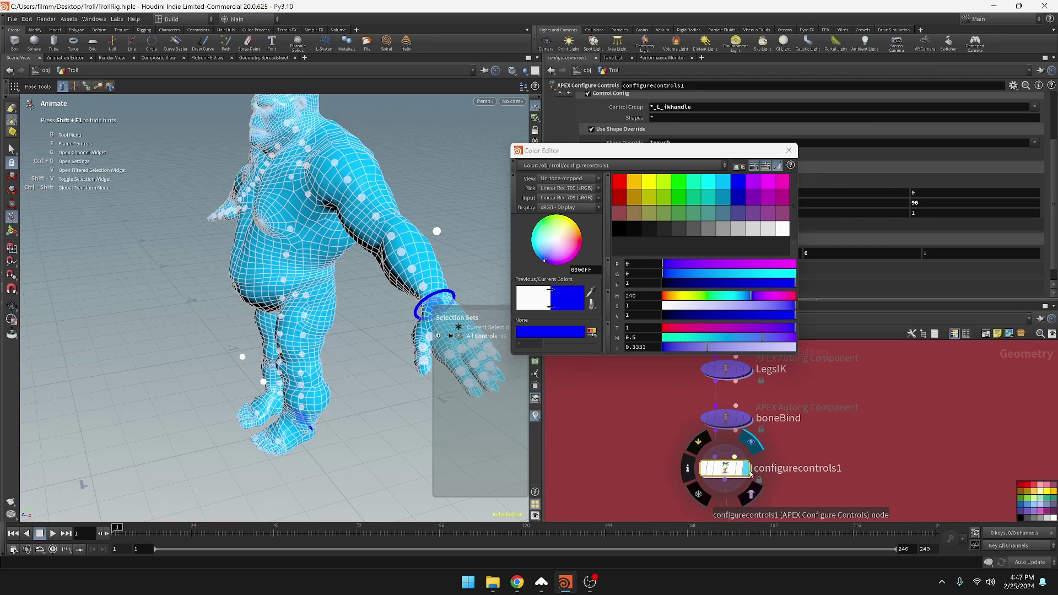
left_click(738, 460)
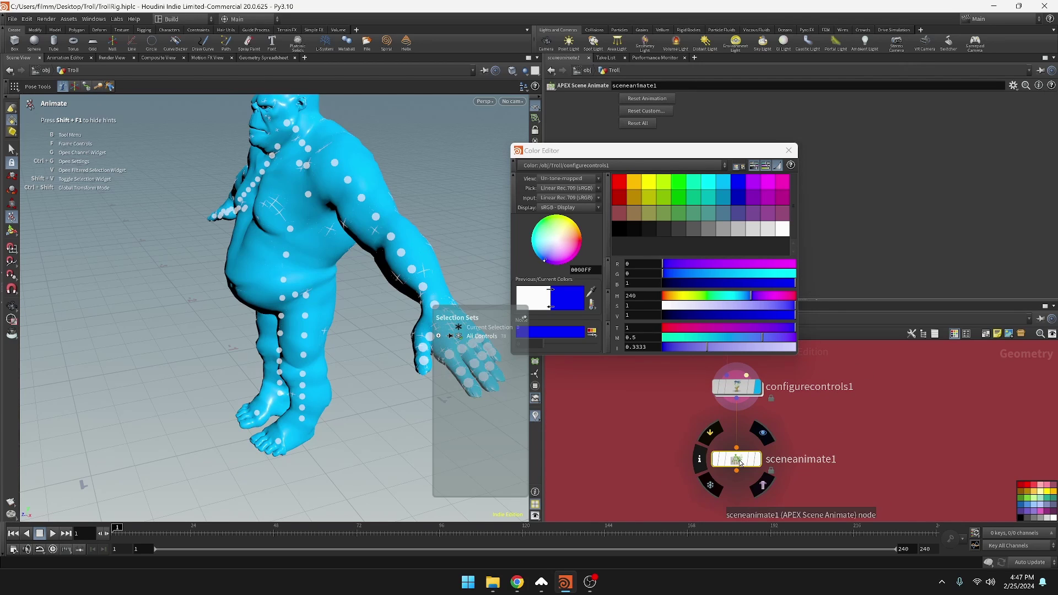
left_click(756, 460)
left_click_drag(330, 435, 272, 422, "alt")
left_click_drag(230, 457, 336, 408, "alt")
left_click_drag(751, 151, 558, 236)
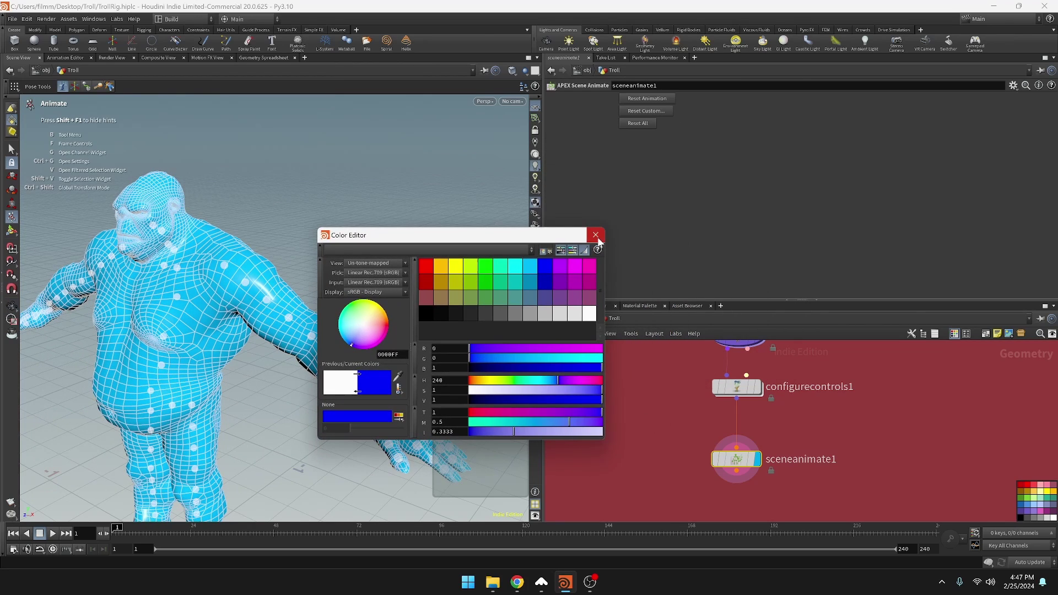
left_click(596, 235)
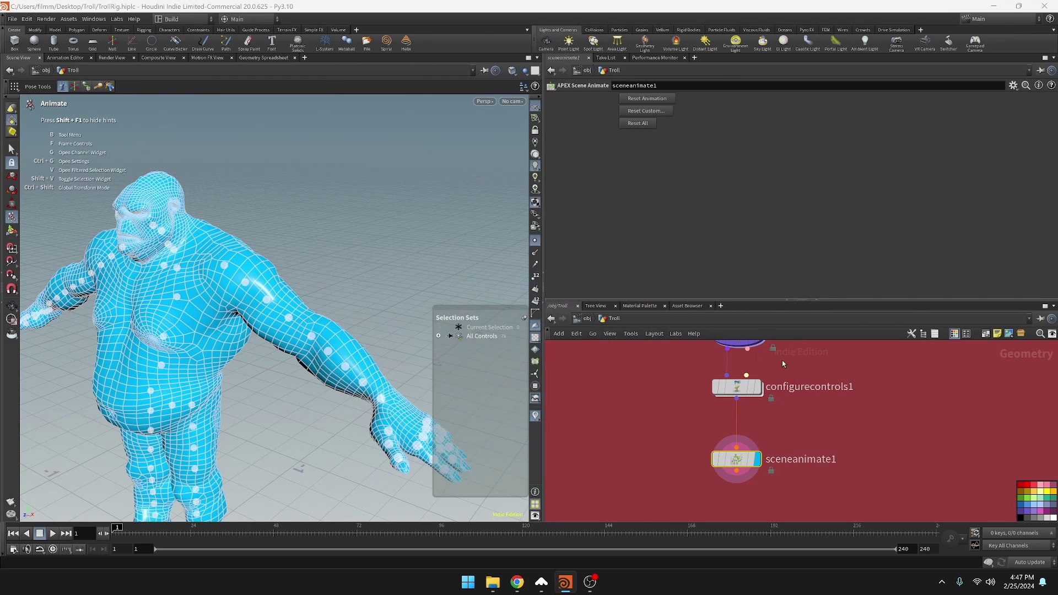
Compare the rig controls at the boneBind node with those at configurecontrols1.
left_click(737, 386)
middle_click_drag(763, 338, 752, 416)
mouse_move(742, 417)
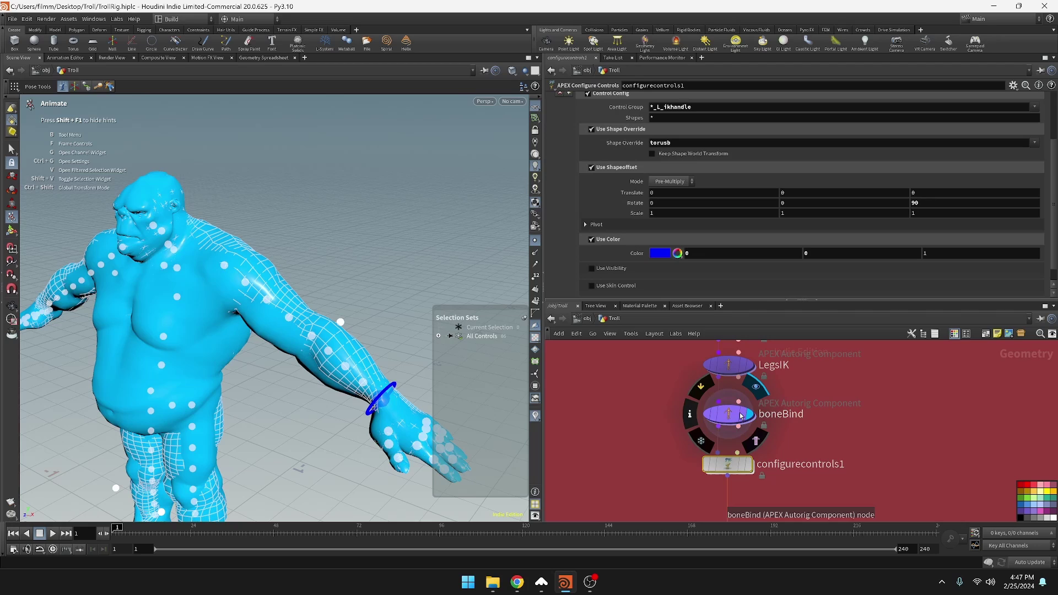
left_click(731, 414)
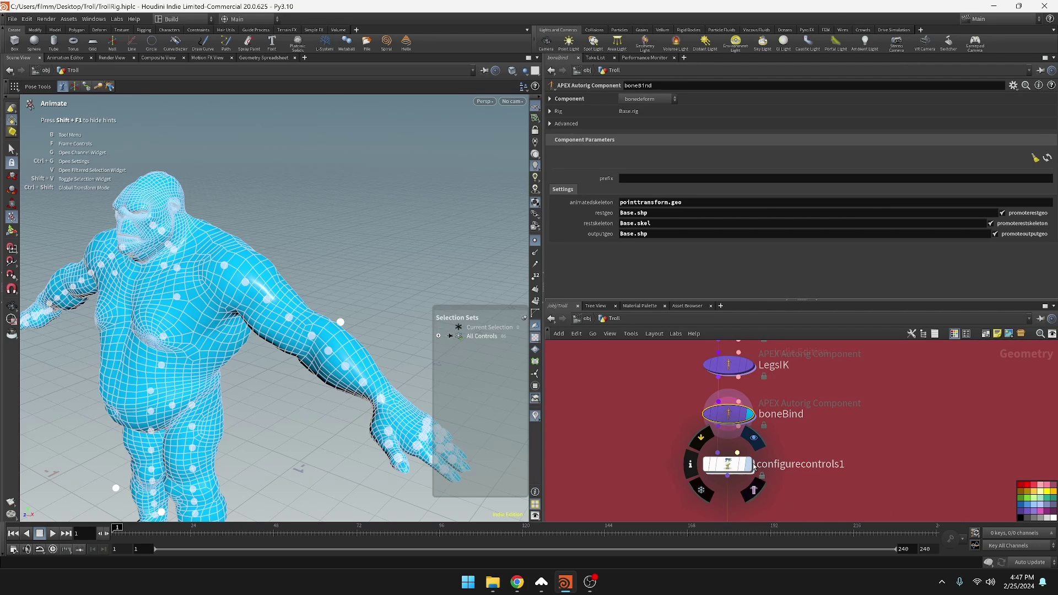
left_click(725, 464)
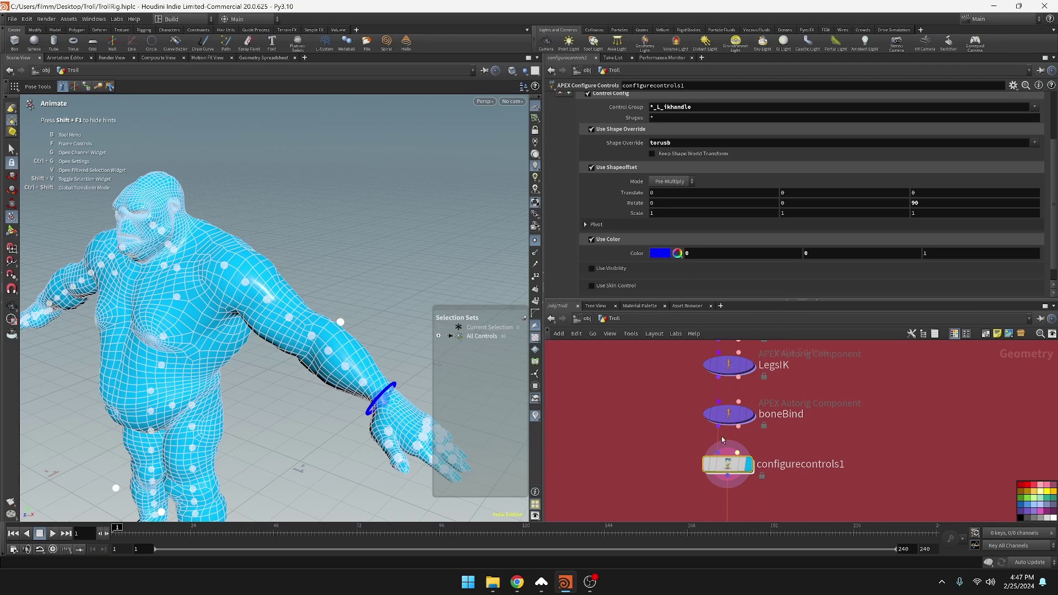
Display the sceneanimate1 node again and reset all of its animation and control data.
middle_click_drag(802, 446, 785, 376)
left_click(731, 466)
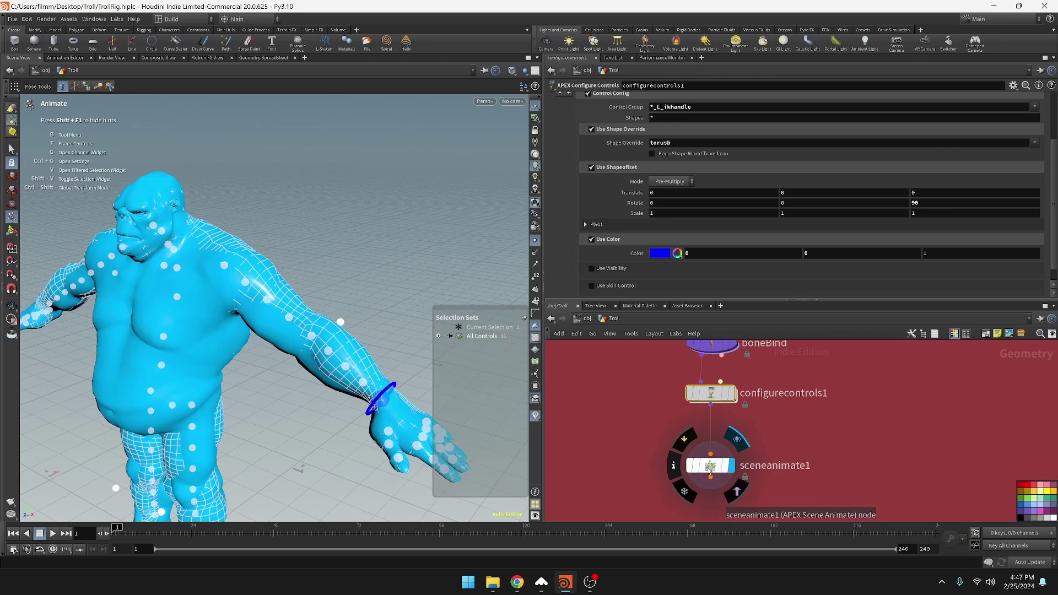
left_click(708, 468)
left_click(709, 470)
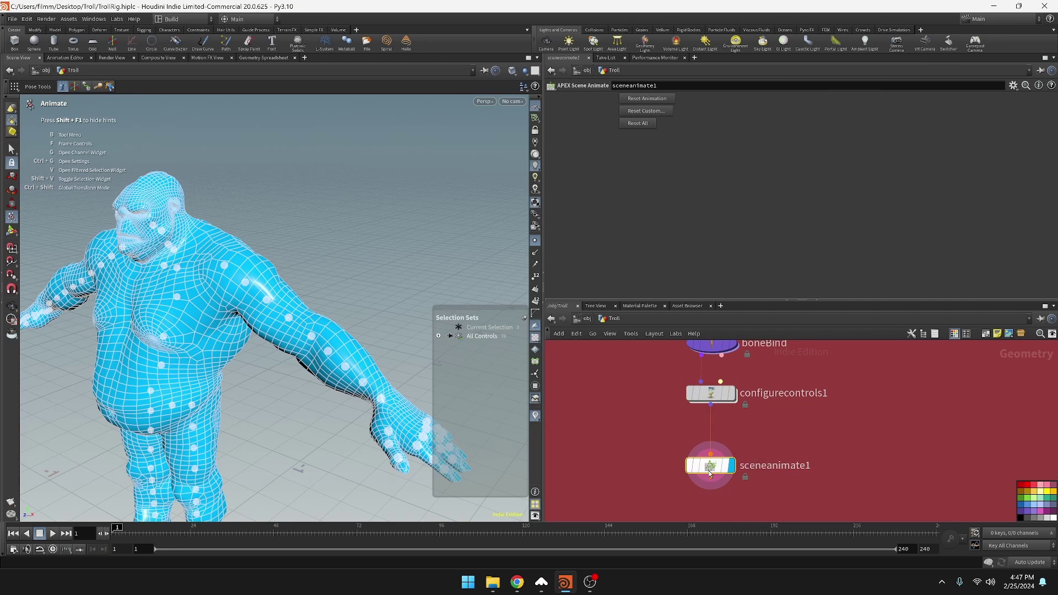
mouse_move(711, 465)
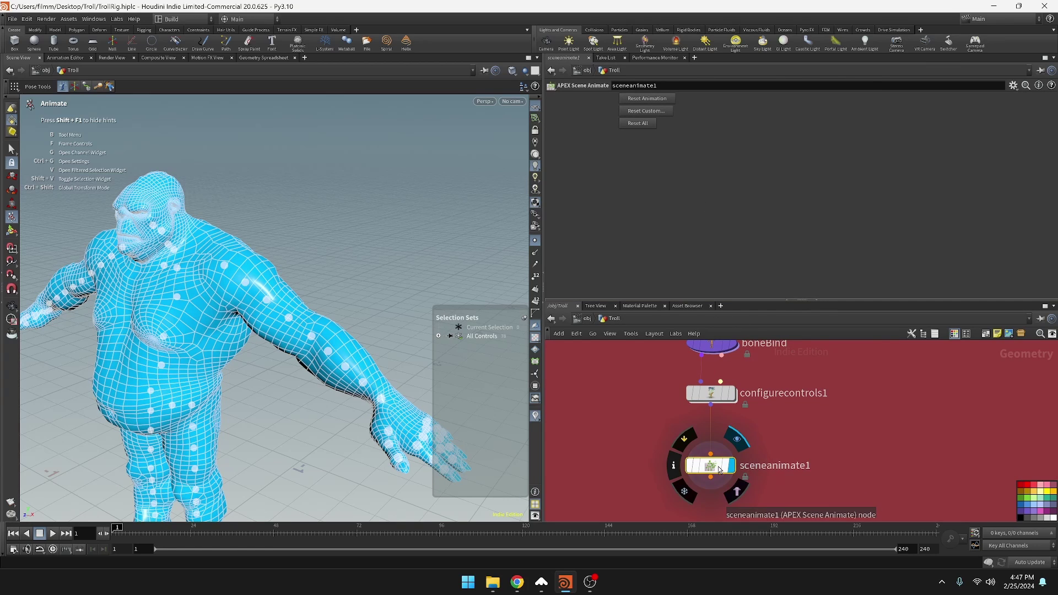
left_click(646, 126)
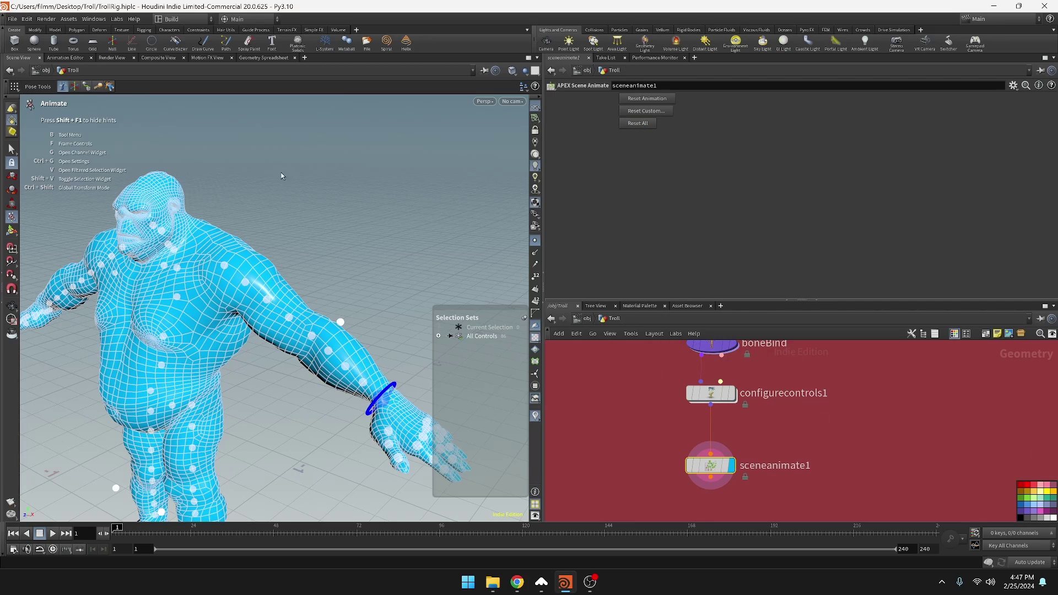
Try out the left wrist's IK handle control and undo the test changes.
middle_click_drag(240, 374, 258, 292, "alt")
left_click_drag(258, 292, 279, 377, "alt")
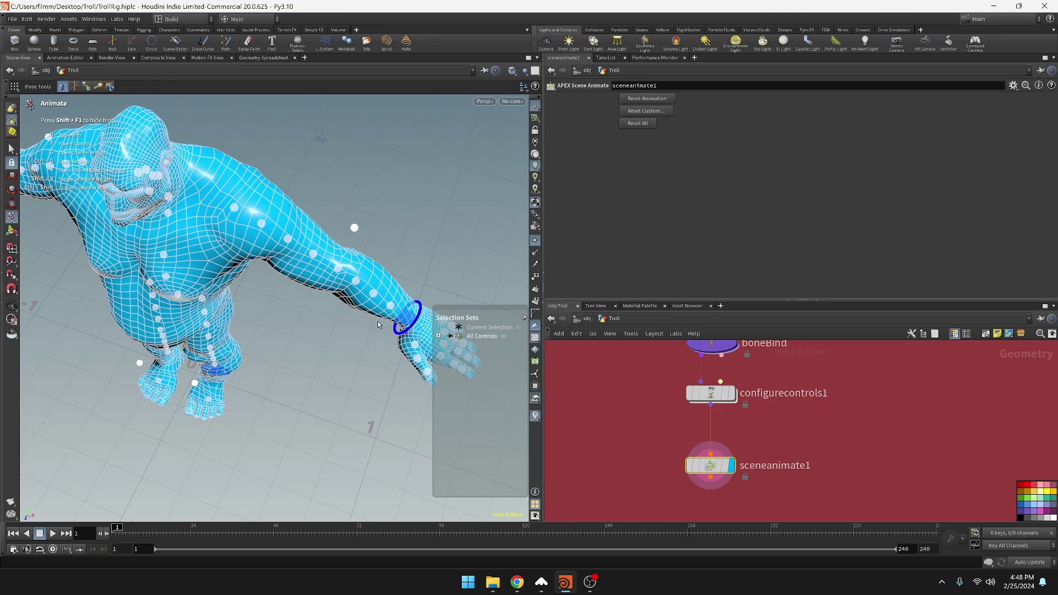
left_click(400, 334)
left_click_drag(402, 332, 343, 333, "alt")
key("ctrl+z")
middle_click_drag(397, 337, 336, 358, "alt")
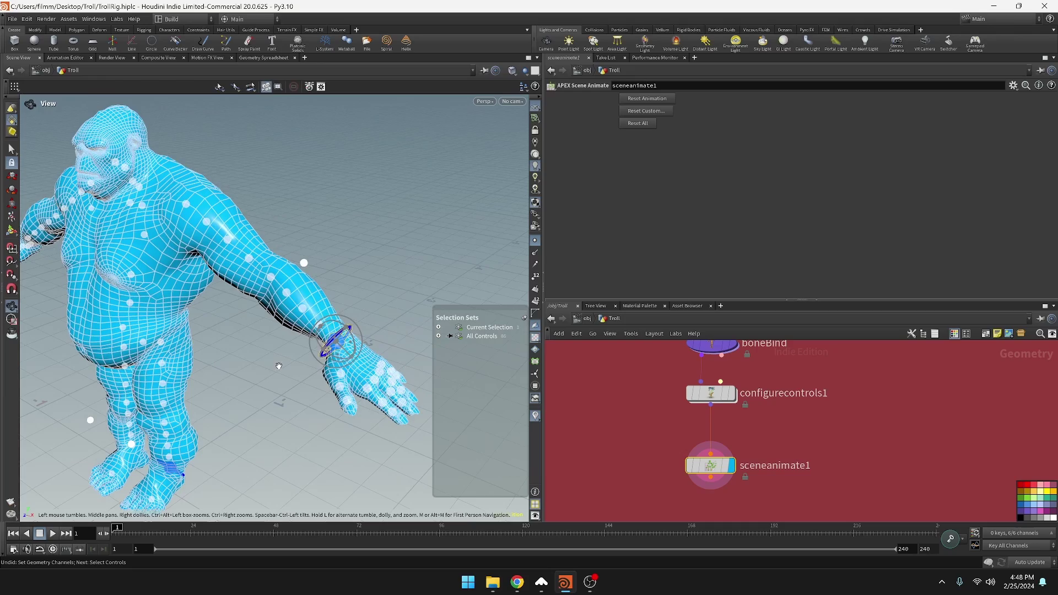
mouse_move(330, 335)
left_mouse_down()
mouse_move(150, 327)
mouse_move(329, 333)
left_mouse_up()
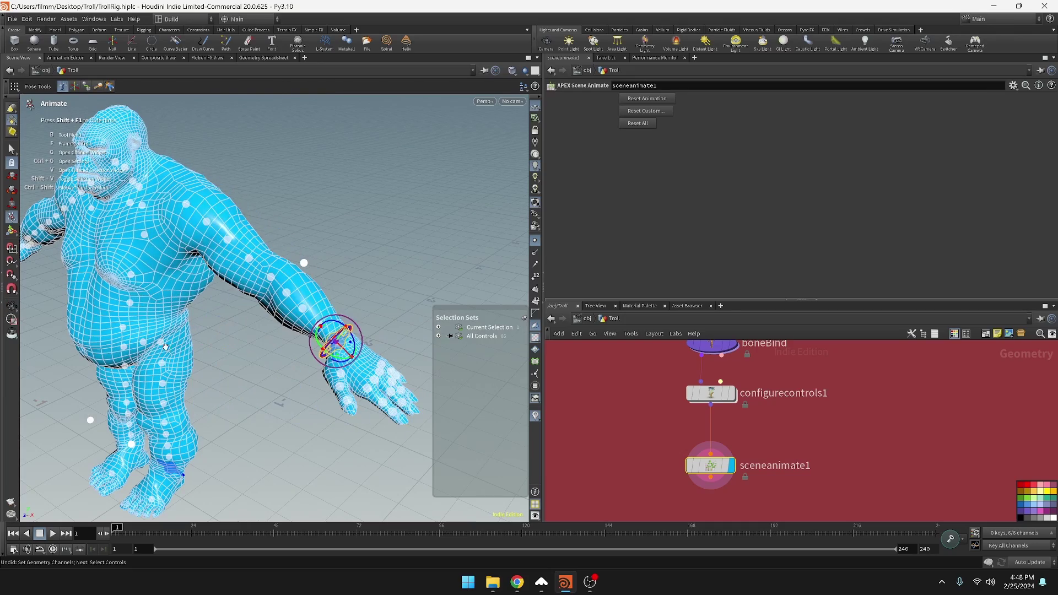
left_click_drag(182, 336, 275, 382, "alt")
left_click_drag(209, 411, 180, 392, "alt")
middle_click_drag(209, 463, 246, 393, "alt")
left_click_drag(246, 393, 196, 420, "alt")
key("Escape")
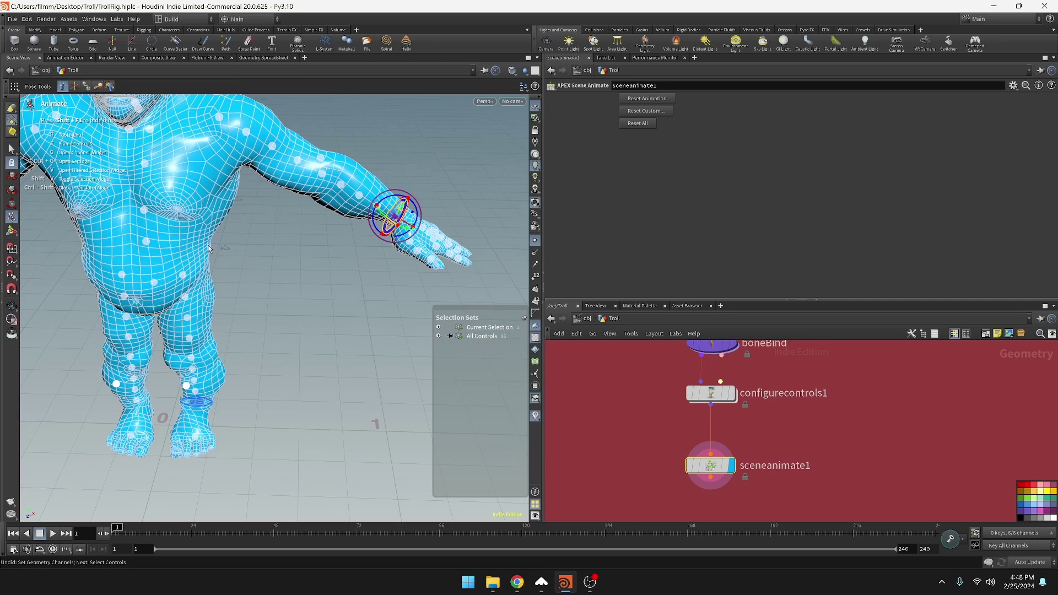
middle_click_drag(196, 267, 226, 349)
key("ctrl+z")
Examine the blue control shapes at the troll's left wrist and ankle from several angles.
left_click_drag(407, 220, 441, 278, "alt")
left_click_drag(243, 292, 369, 241, "alt")
scroll(267, 312, "down", 1)
middle_click_drag(276, 297, 286, 325, "alt")
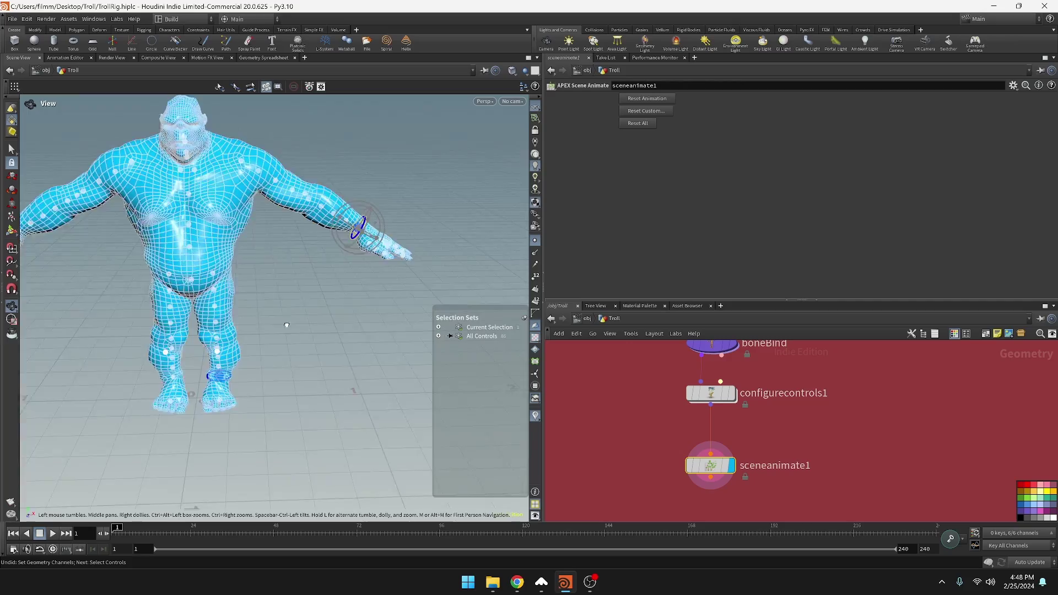
scroll(287, 326, "up", 6)
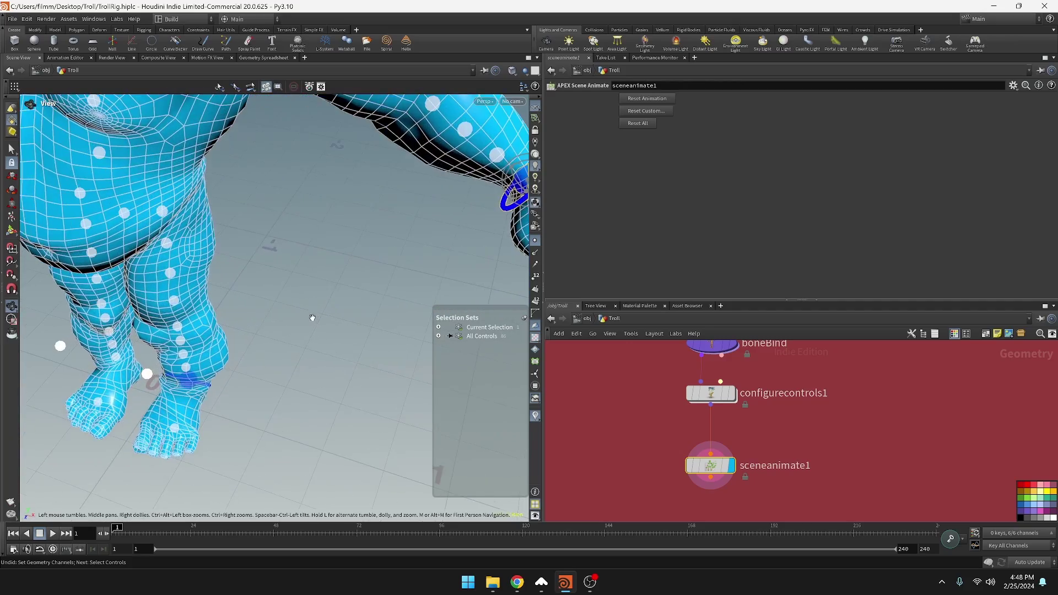
left_click_drag(312, 318, 285, 394)
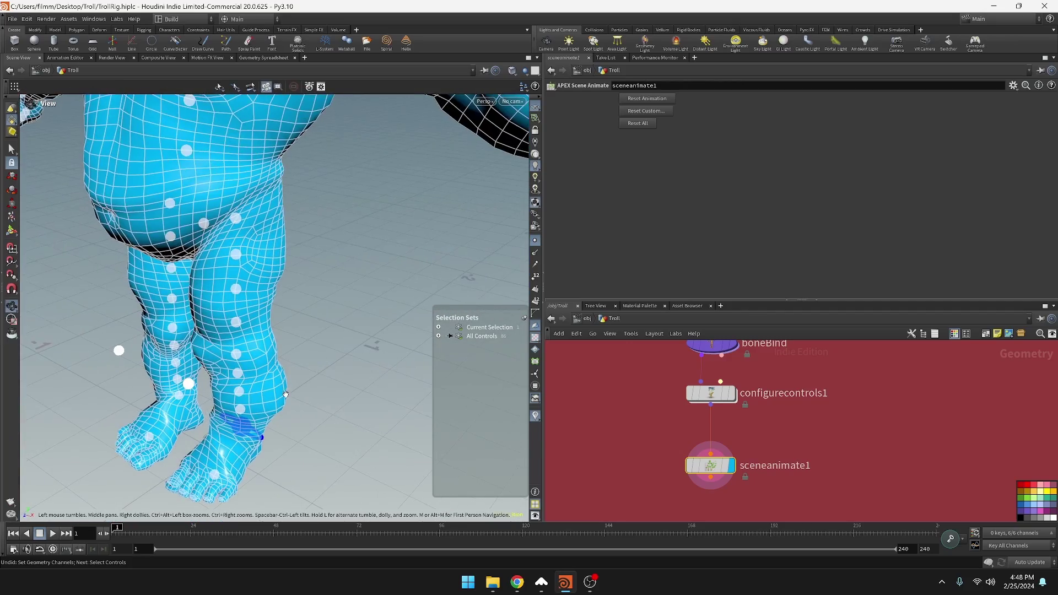
right_click_drag(285, 394, 259, 326)
Add a second control config to configurecontrols1 and set its control group to *_R_ikhandle.
middle_click_drag(758, 401, 771, 443)
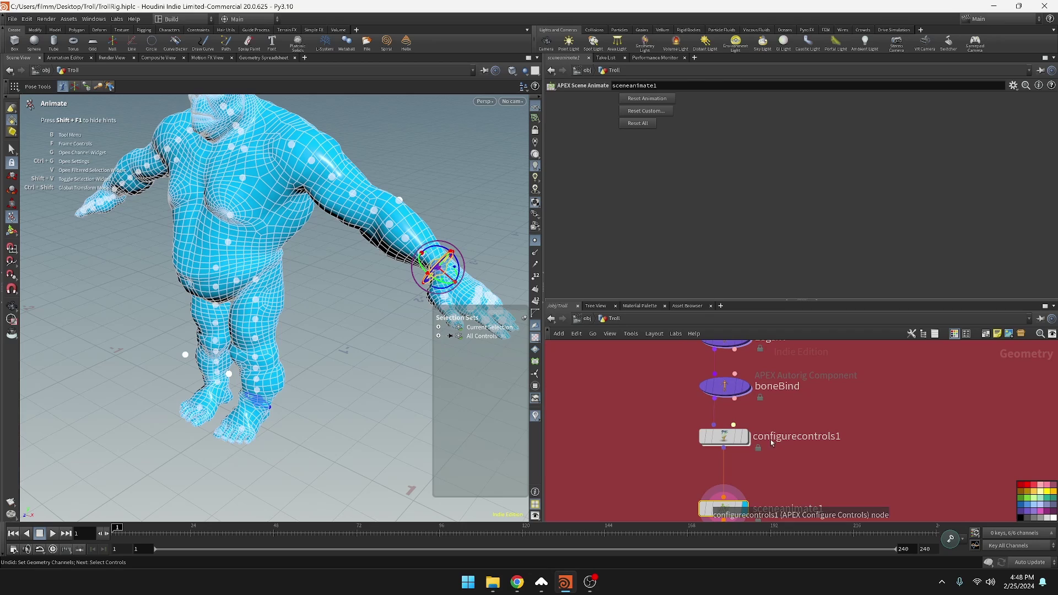
left_click(725, 437)
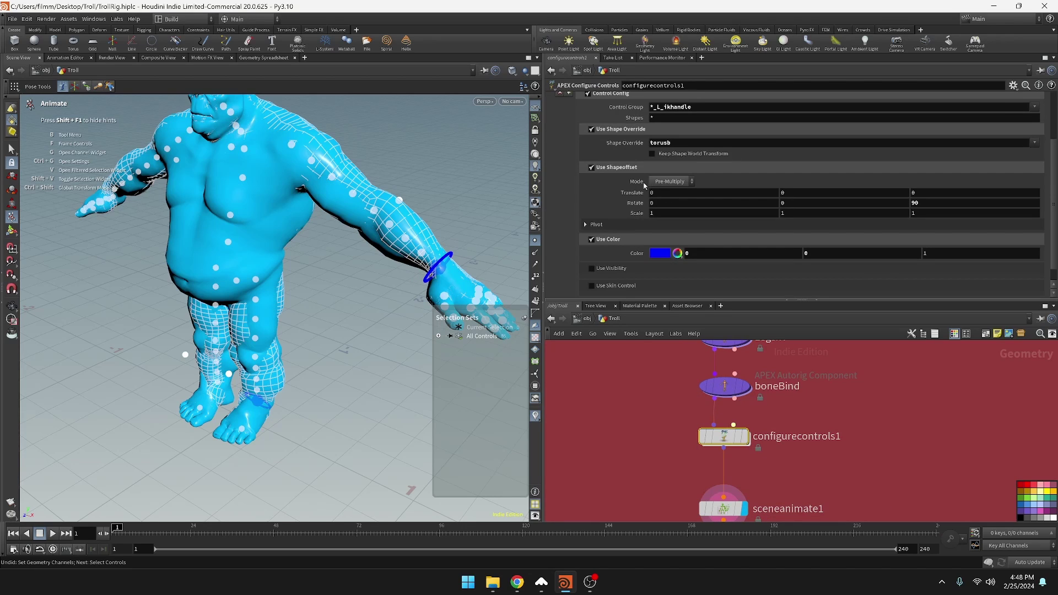
scroll(645, 186, "up", 3)
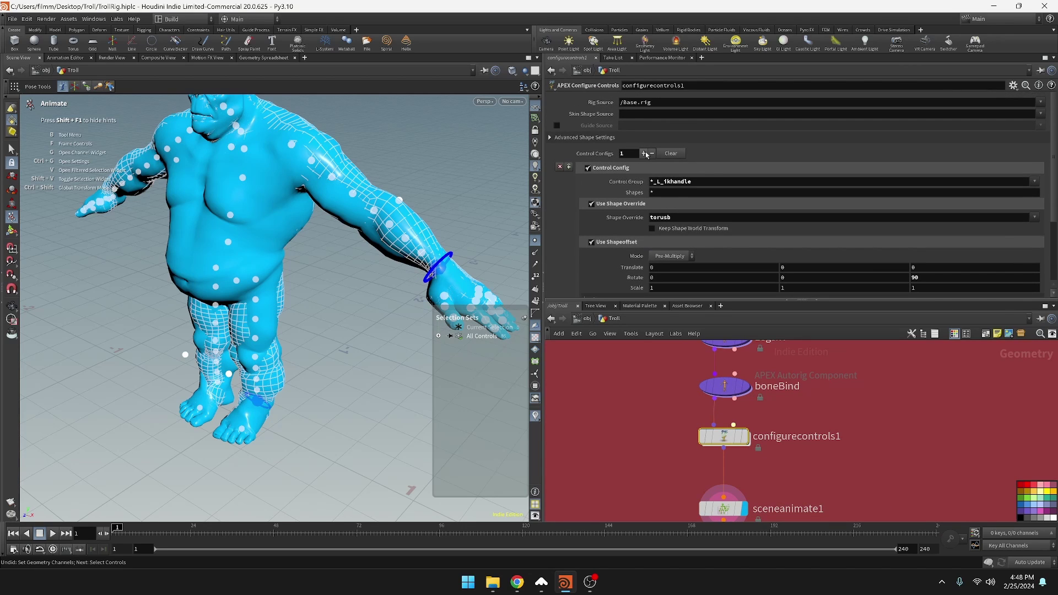
left_click(643, 153)
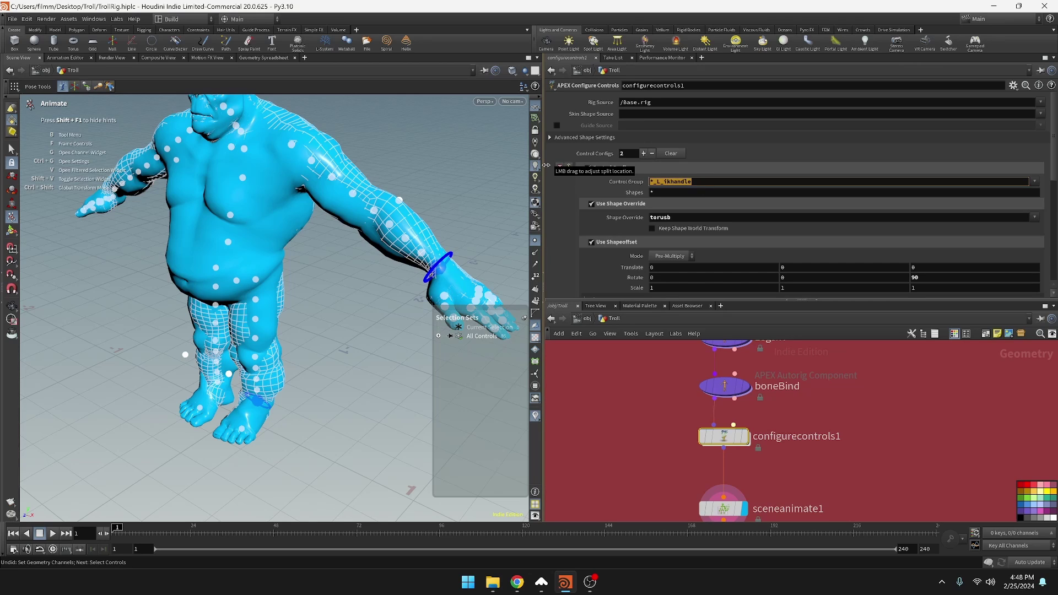
scroll(546, 165, "down", 5)
type("*_L_ikhandle")
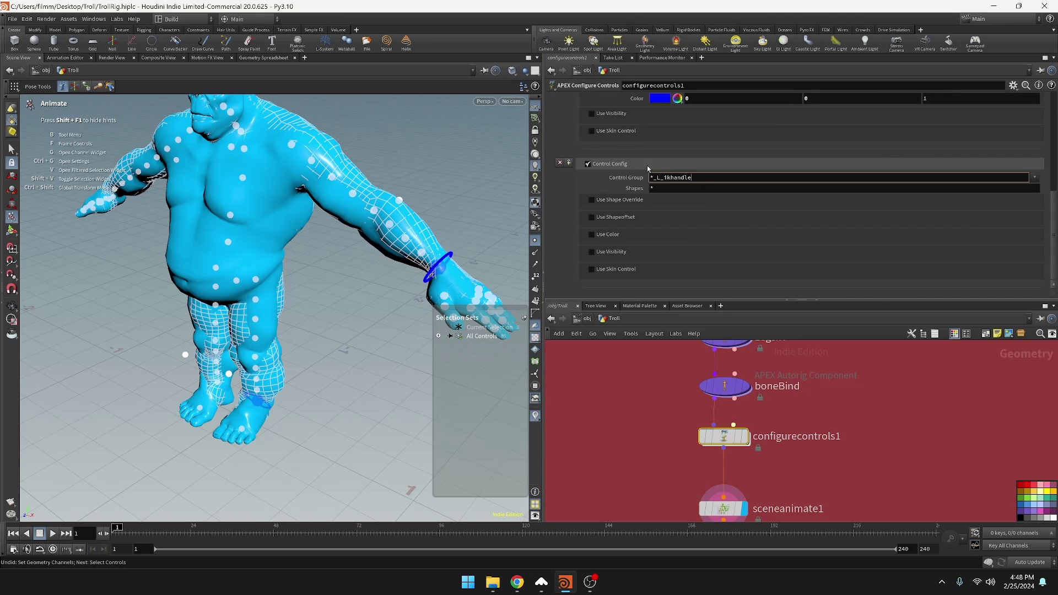
key("Delete")
type("R")
key("Return")
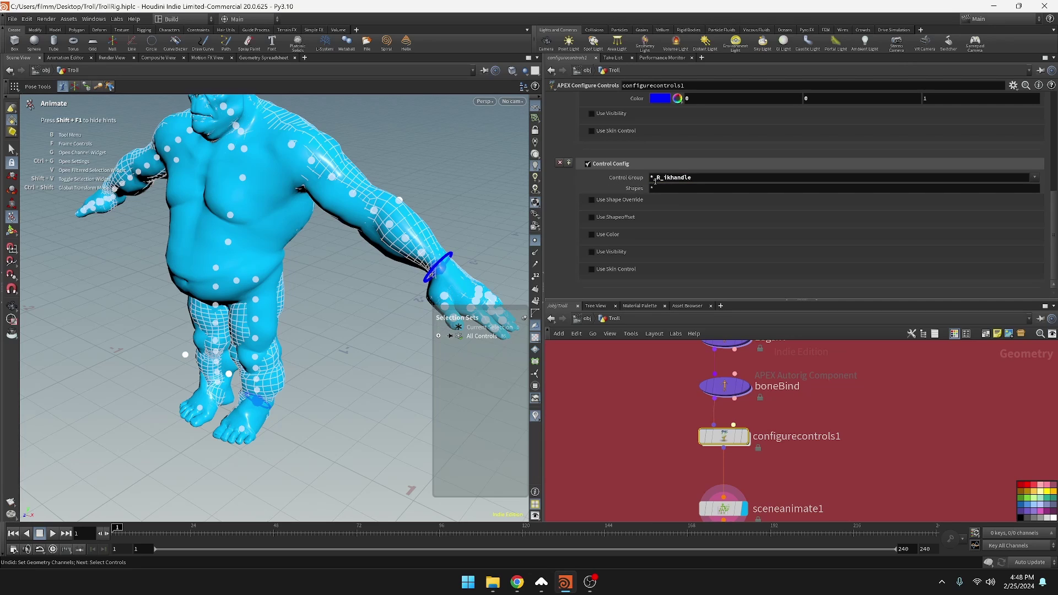
Enable the shape override for the right IK handle controls with the torusb shape, and enable their shape offset.
left_click(591, 201)
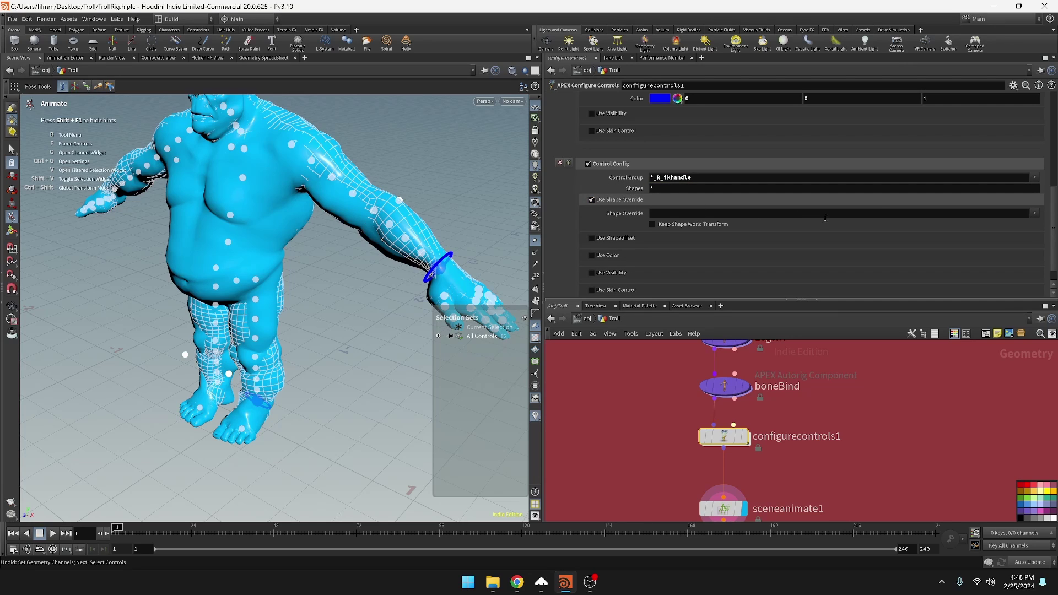
left_click(1035, 214)
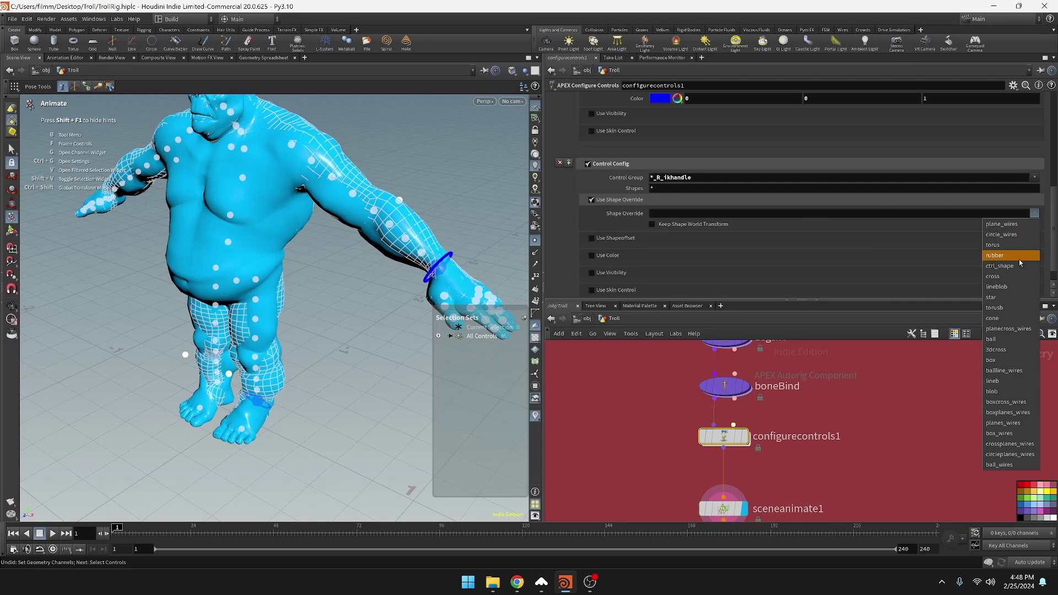
left_click(1008, 307)
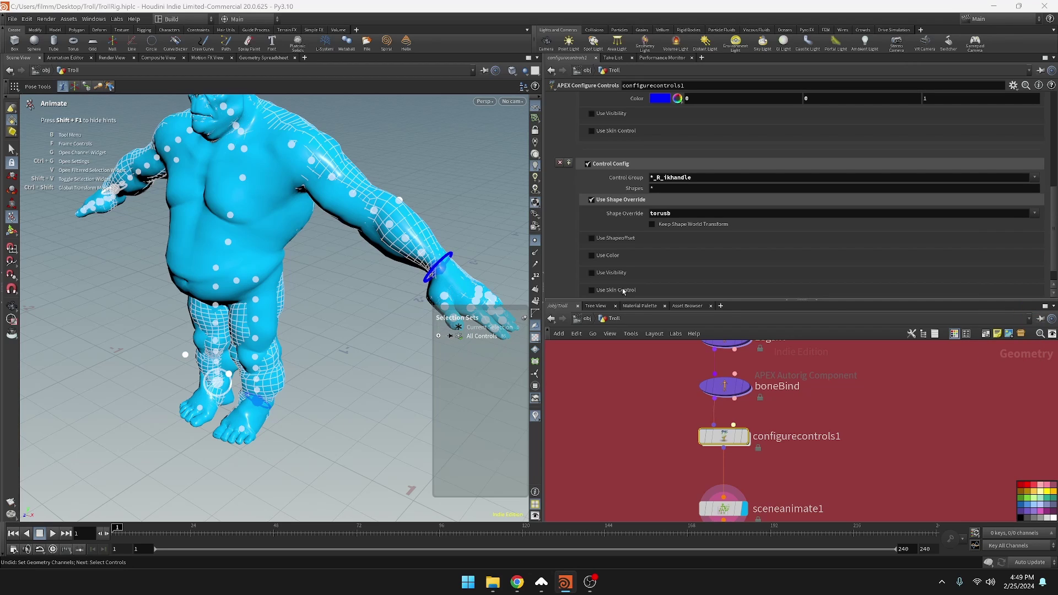
left_click(592, 238)
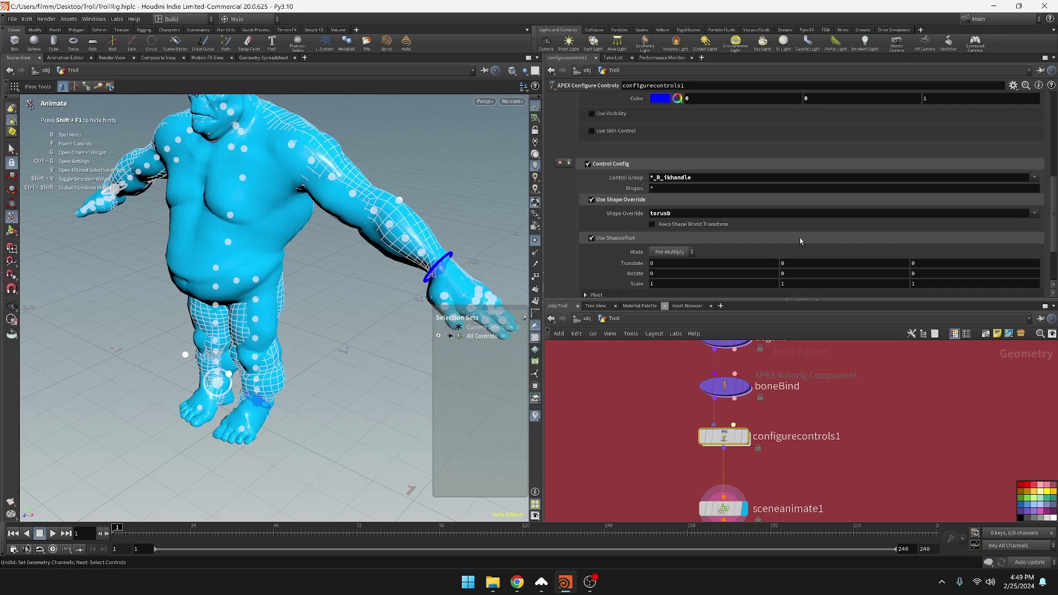
Set the Z rotation of the right IK handle controls' shape offset to 90.
left_click(925, 277)
key("Return")
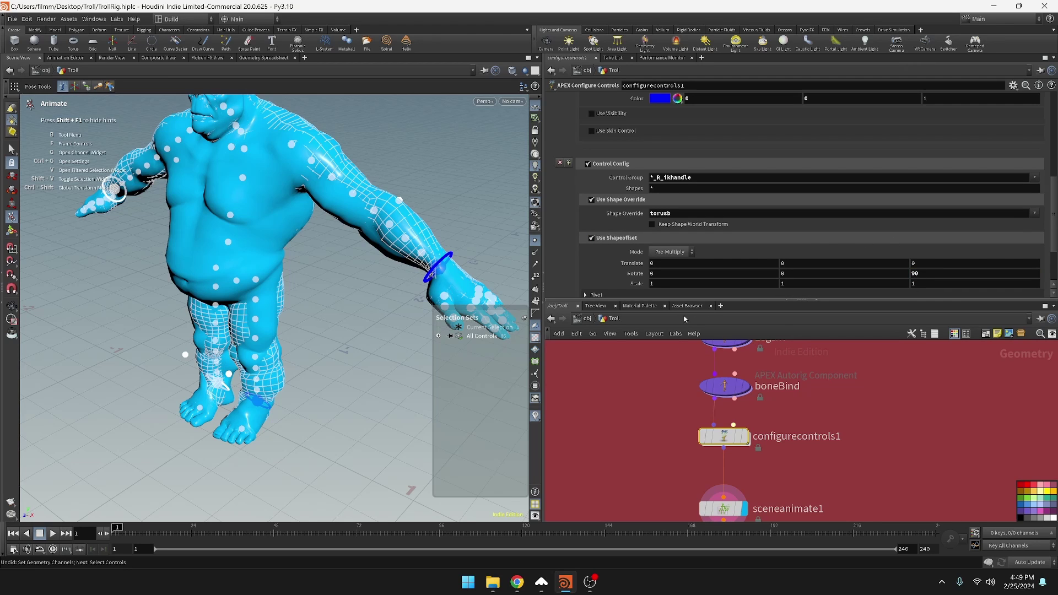
left_click_drag(309, 314, 496, 325, "alt")
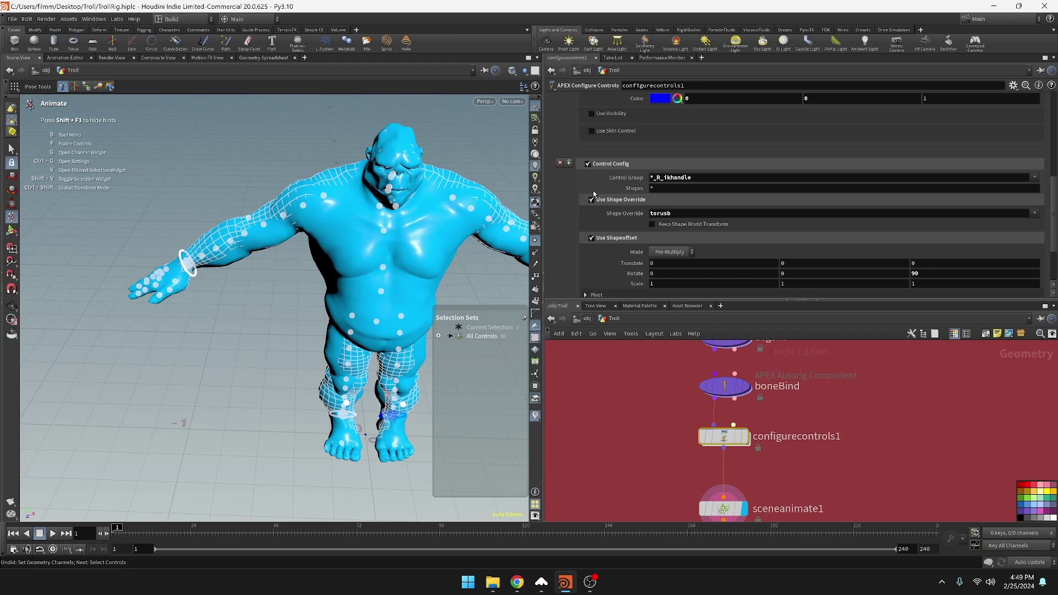
Enable the color option for the *_R_ikhandle control config and set it to red (1, 0, 0).
scroll(616, 245, "down", 1)
scroll(616, 252, "down", 5)
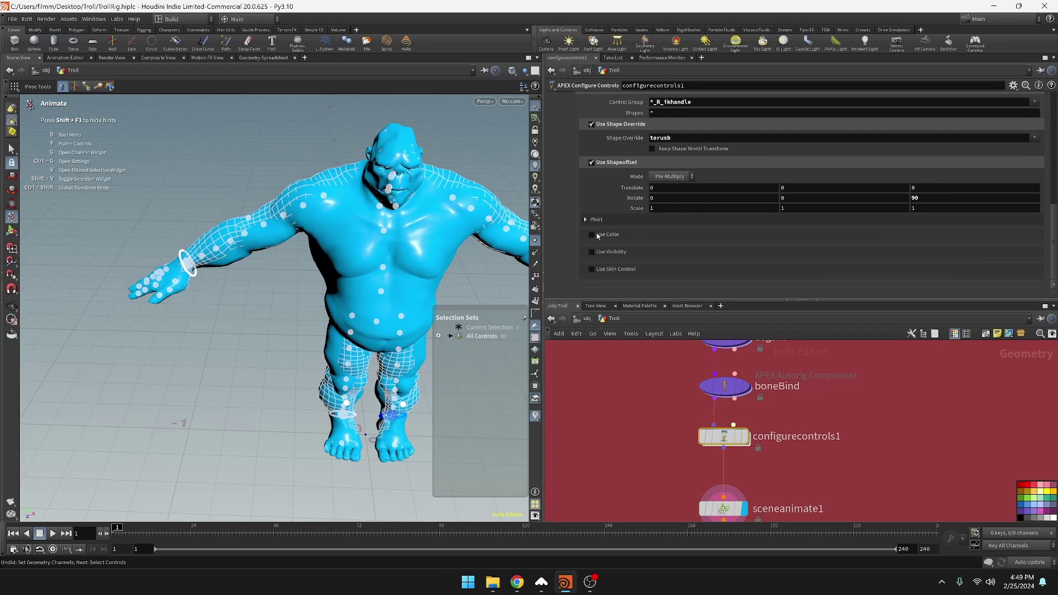
scroll(599, 241, "up", 3)
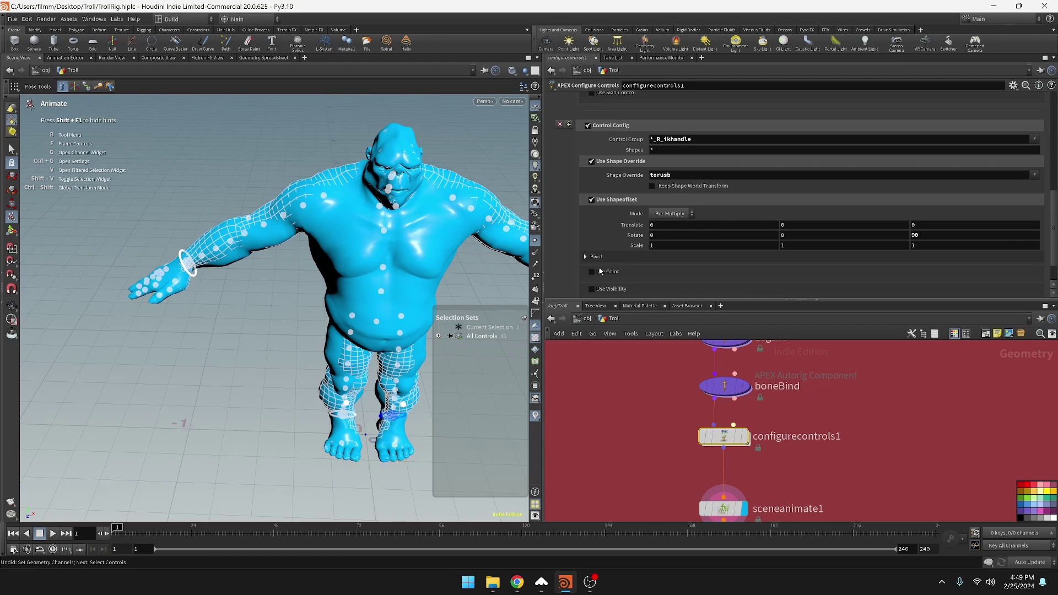
left_click(593, 271)
scroll(693, 263, "down", 4)
left_click(661, 238)
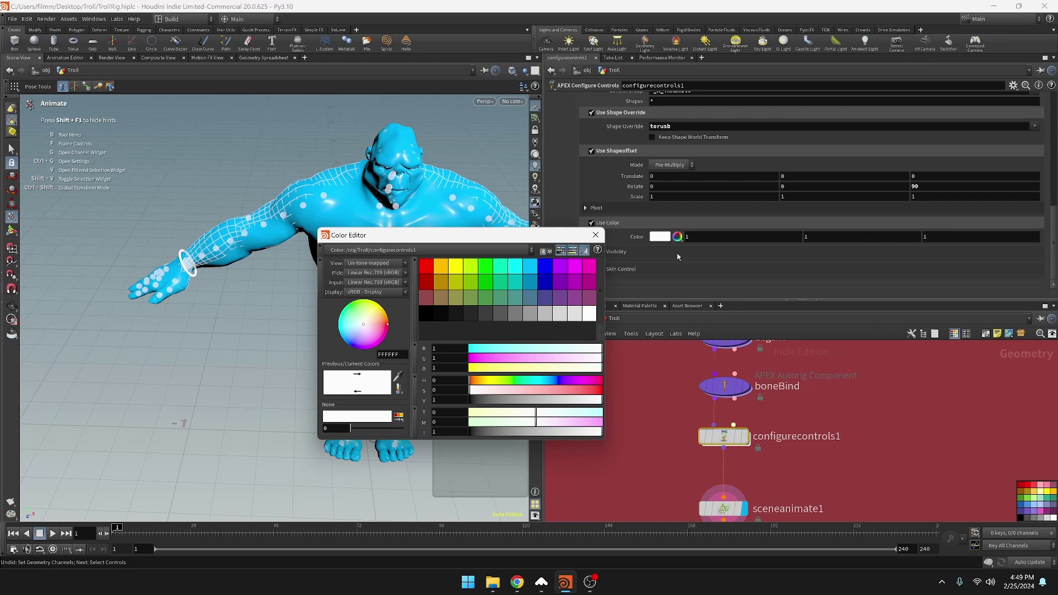
left_click(433, 271)
left_click(595, 235)
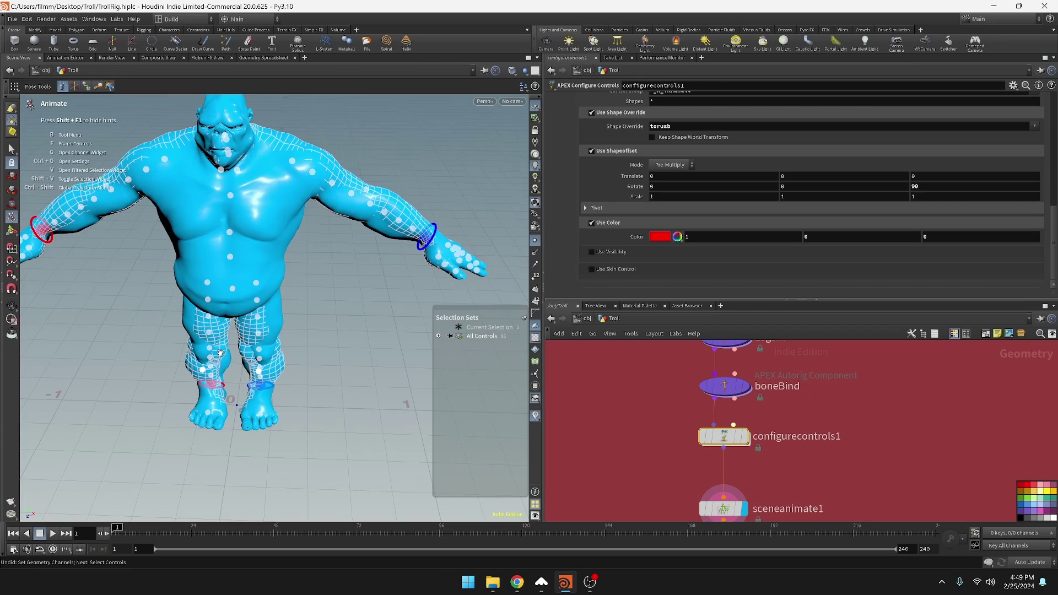
key("Escape")
left_click_drag(220, 353, 259, 370)
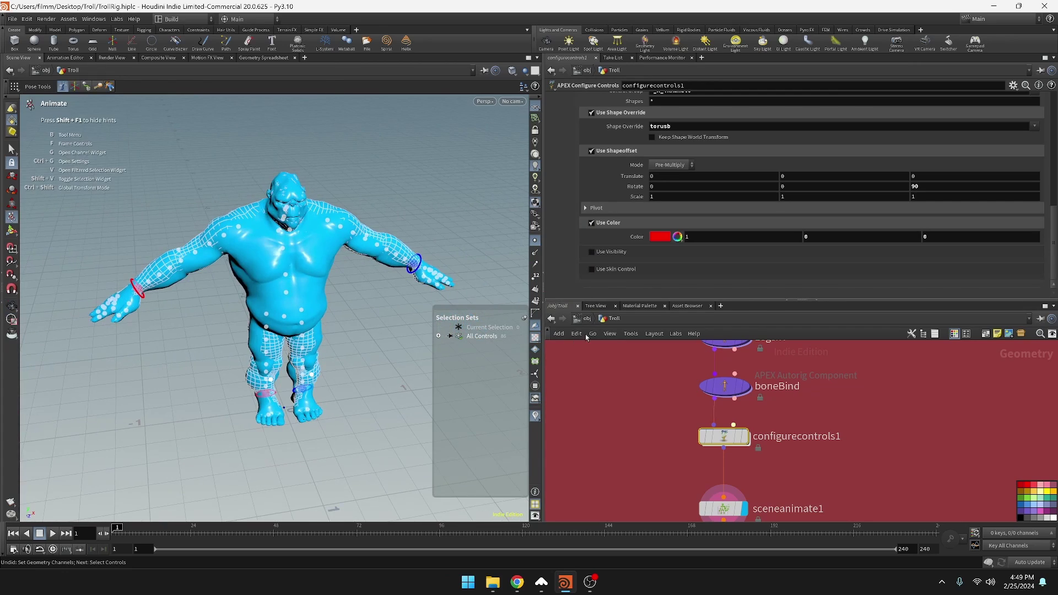
Add a third control config to configurecontrols1 and pick Troll_L_elbow_PV_JNT as its control group.
scroll(657, 234, "up", 5)
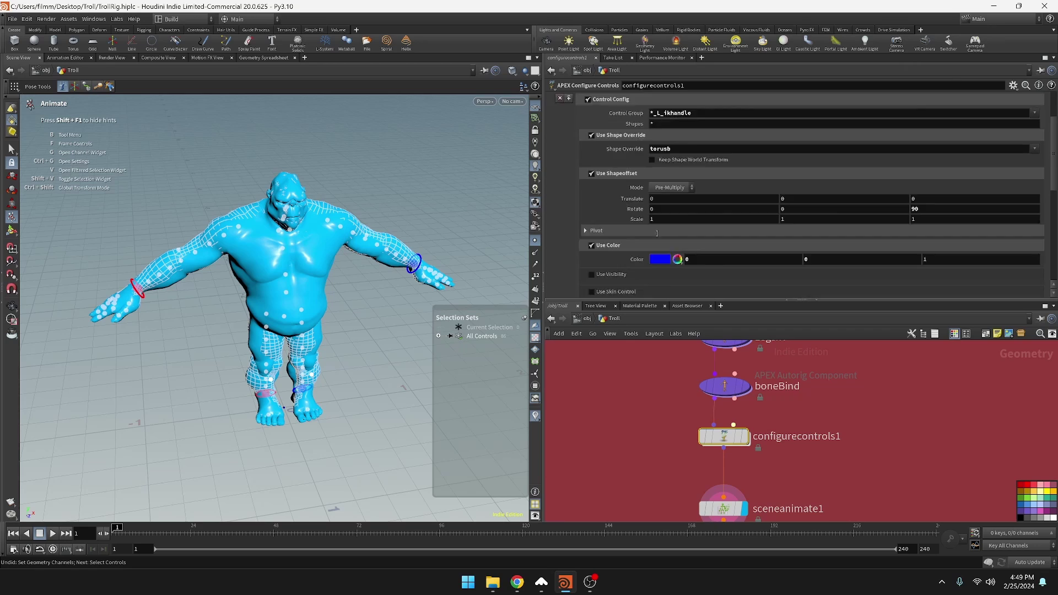
left_click(644, 154)
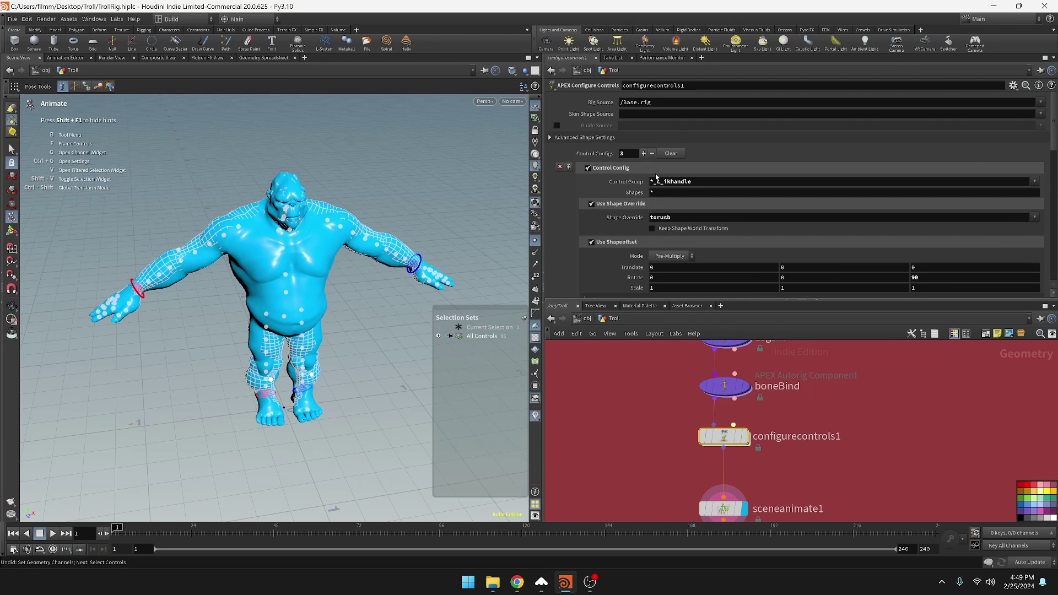
scroll(700, 192, "down", 5)
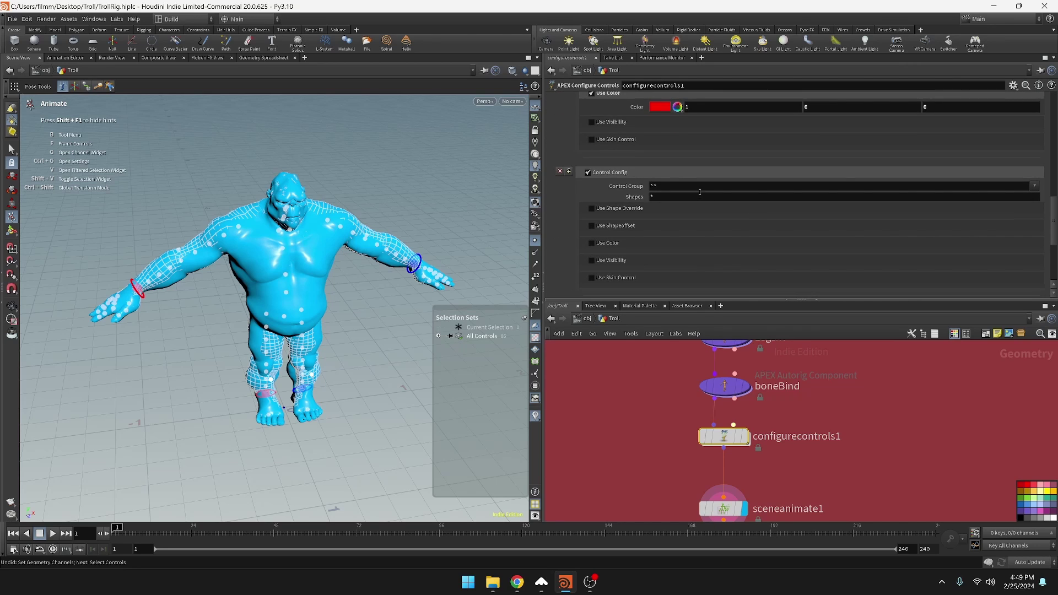
left_click(1034, 186)
scroll(992, 386, "down", 5)
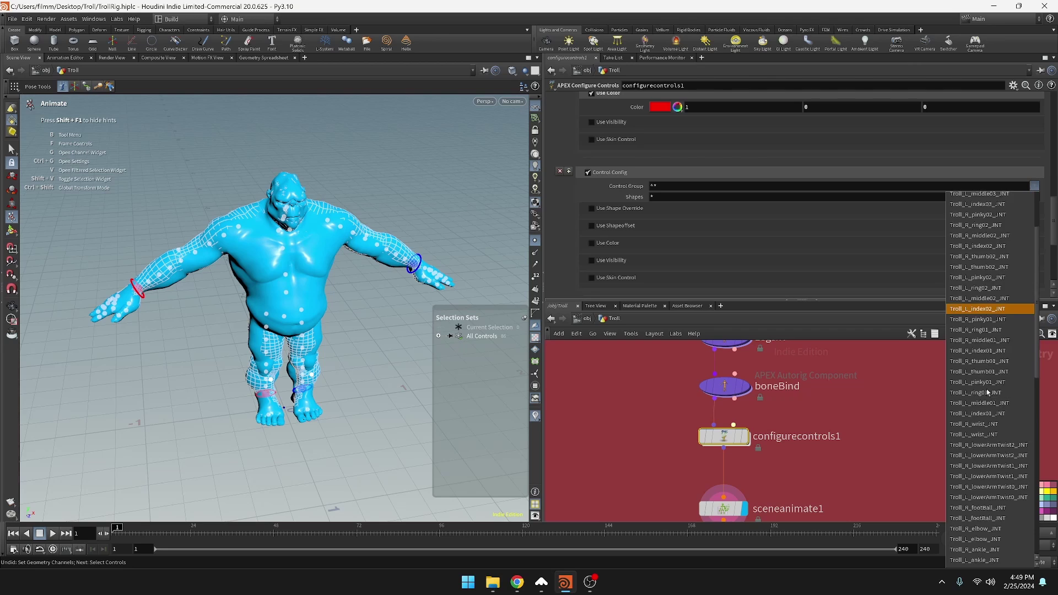
scroll(1001, 425, "down", 5)
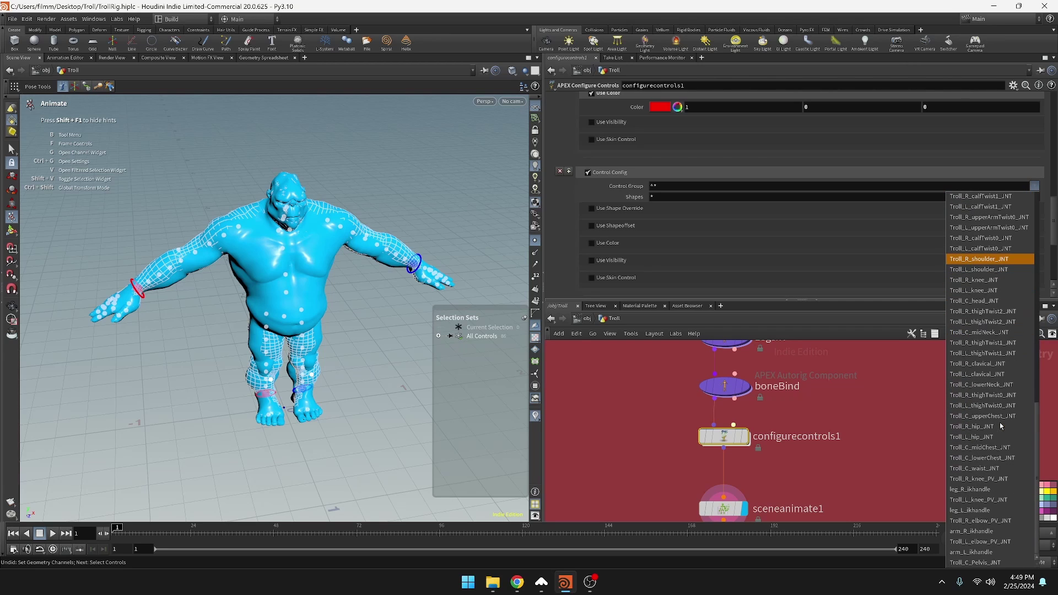
left_click(1013, 544)
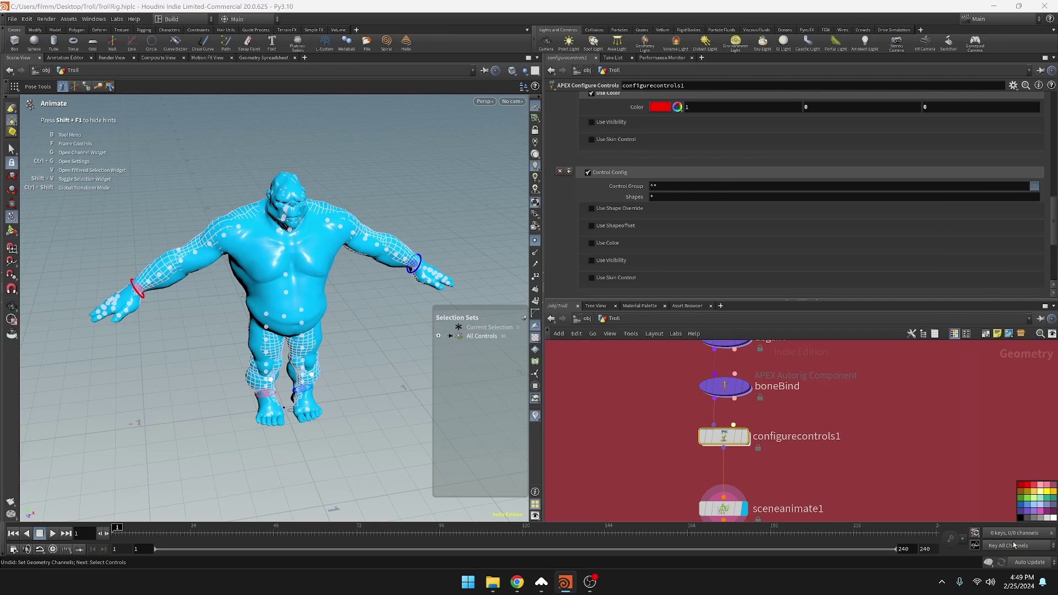
Edit the third control config's control group pattern to *_L_elbow_PV*.
left_click(681, 188)
key("BackSpace")
key("BackSpace")
key("BackSpace")
key("BackSpace")
key("BackSpace")
key("BackSpace")
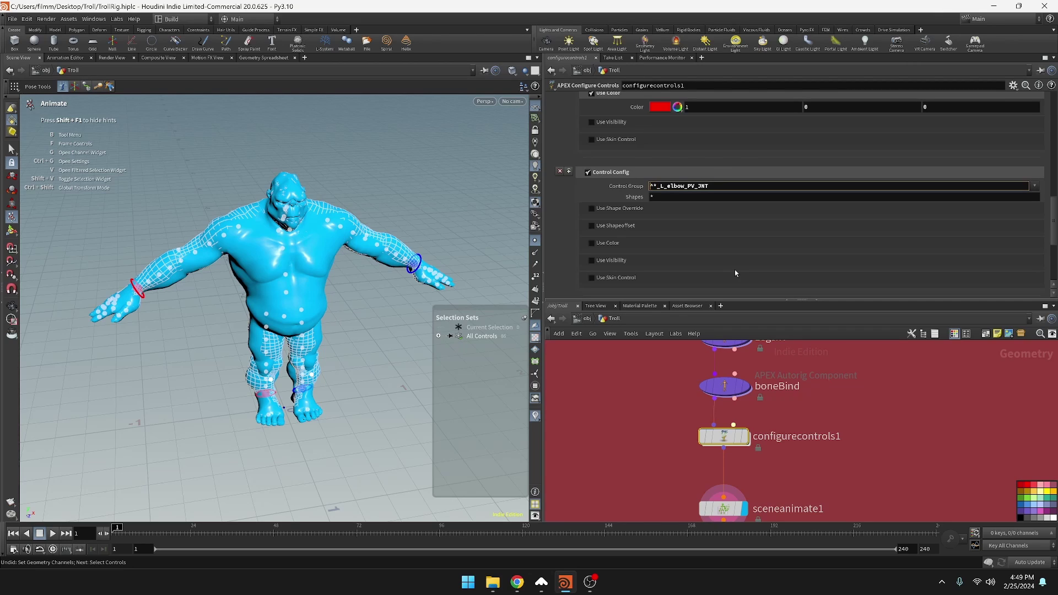
key("Delete")
key("End")
key("BackSpace")
key("BackSpace")
key("BackSpace")
key("BackSpace")
type("*")
key("Return")
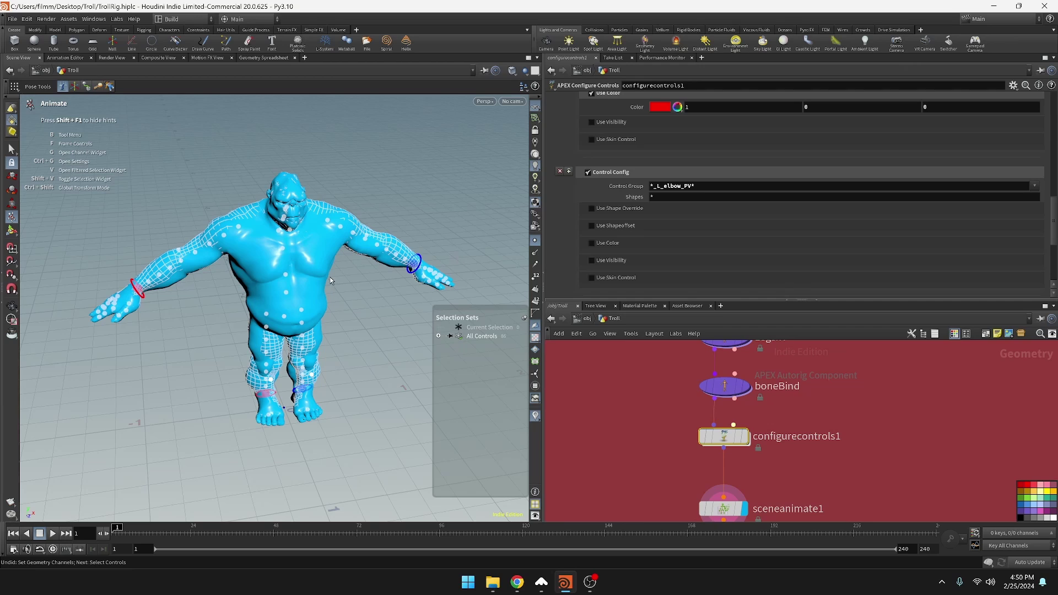
Enable the shape override for the left elbow pole vector control and choose the star shape.
left_click(599, 210)
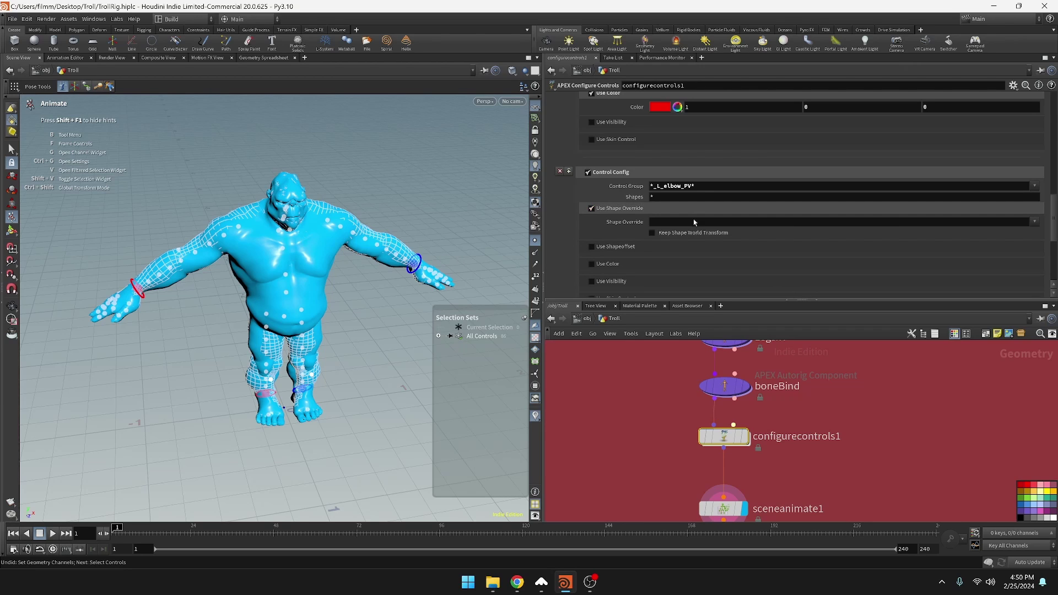
left_click_drag(279, 201, 428, 300, "alt")
left_click(1034, 187)
scroll(987, 386, "down", 8)
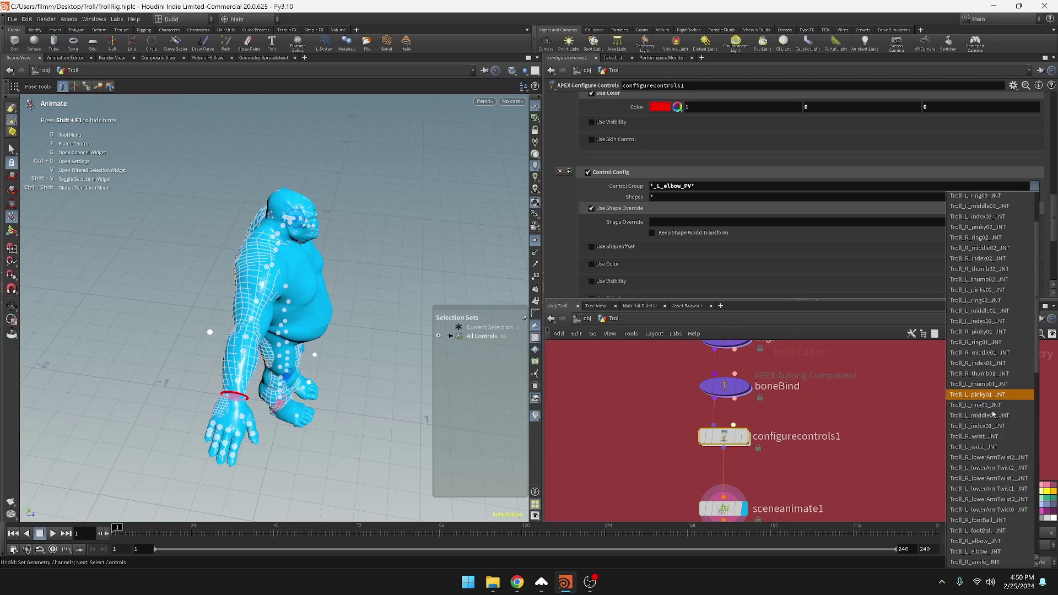
left_click(703, 214)
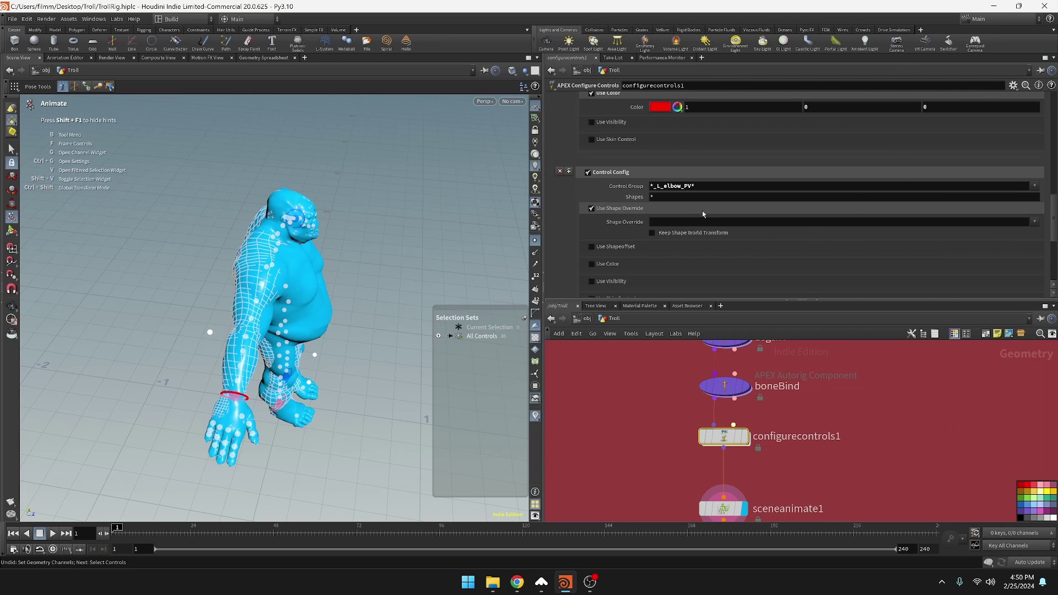
left_click(1034, 222)
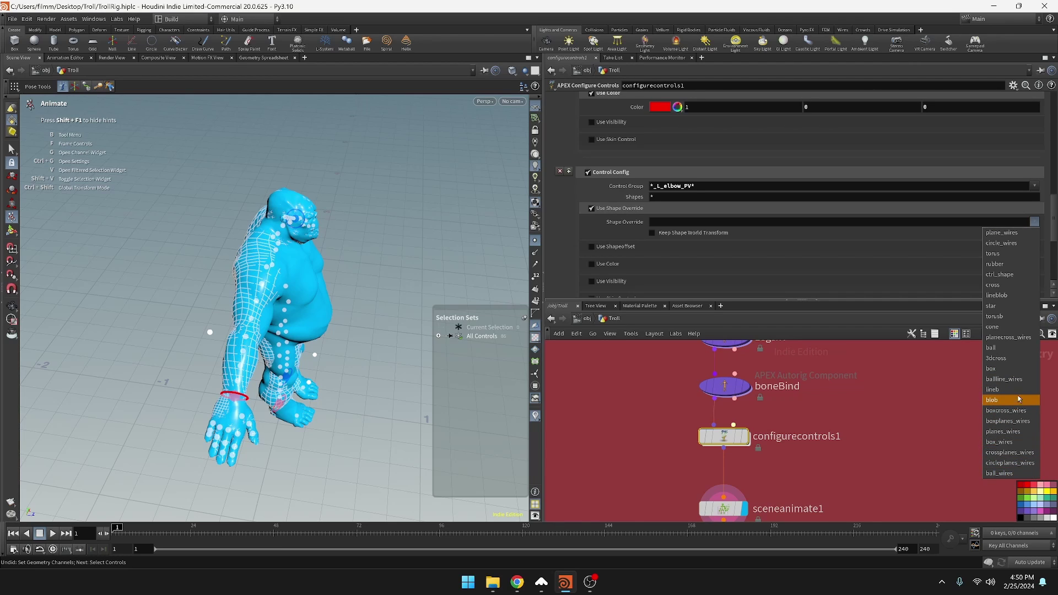
left_click(992, 306)
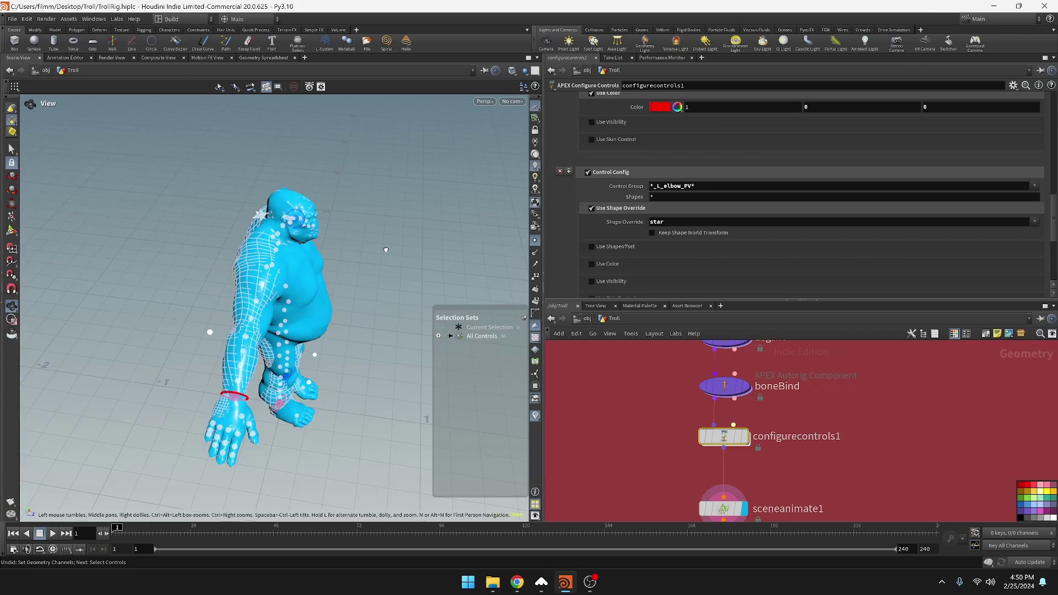
left_click_drag(385, 249, 106, 227)
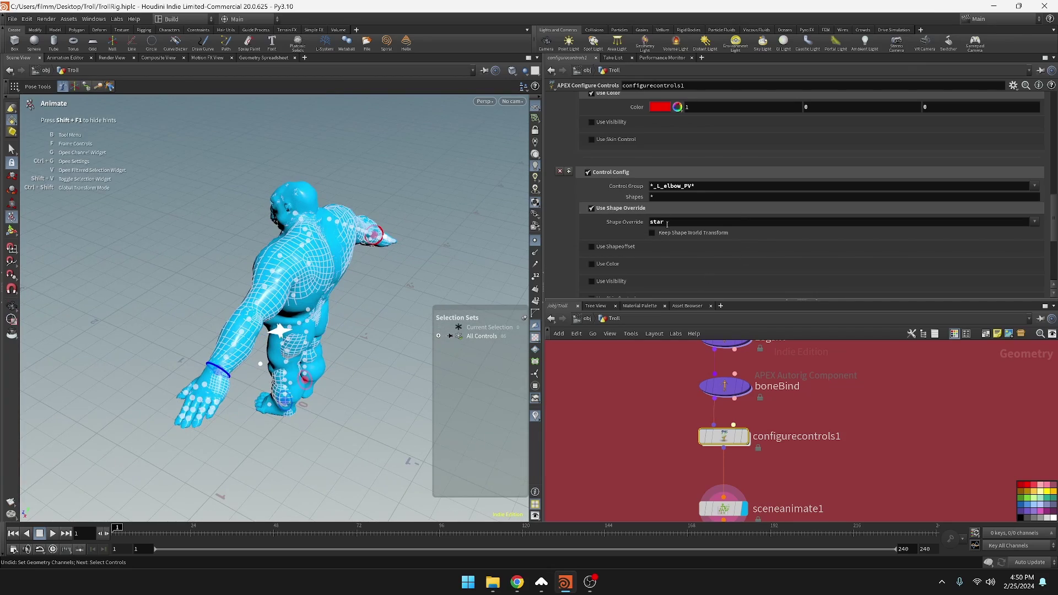
Enable the color option for the left elbow pole vector control and set it to blue (0, 0, 1).
scroll(616, 248, "down", 3)
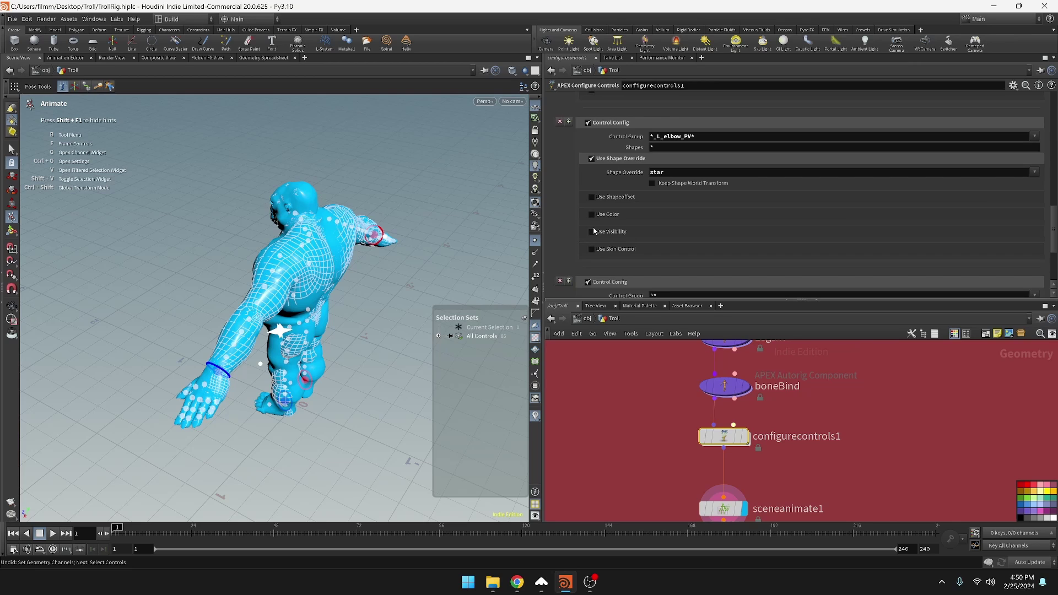
left_click(592, 215)
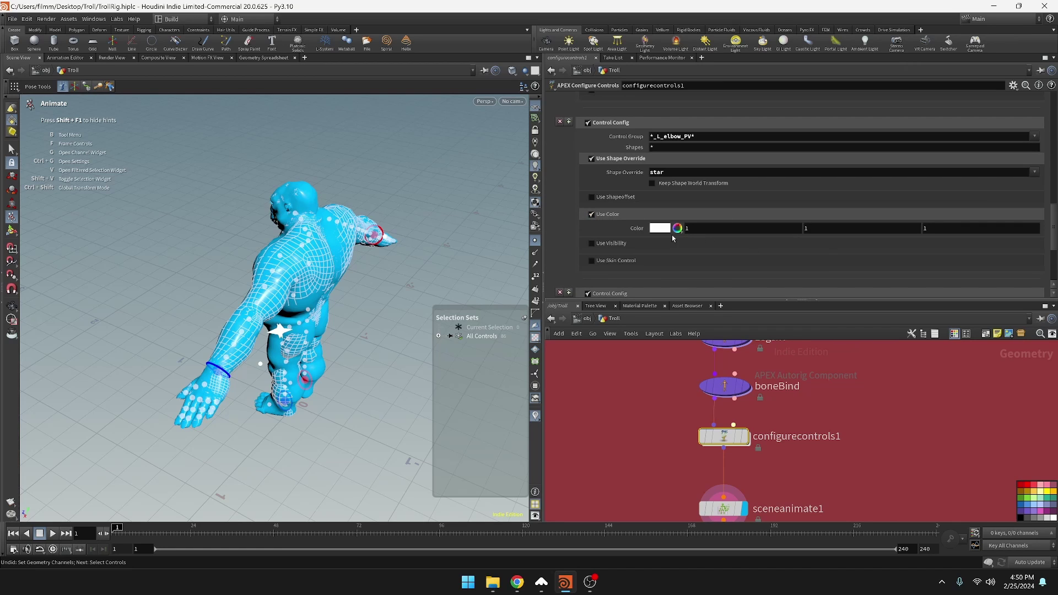
left_click(677, 228)
left_click(545, 267)
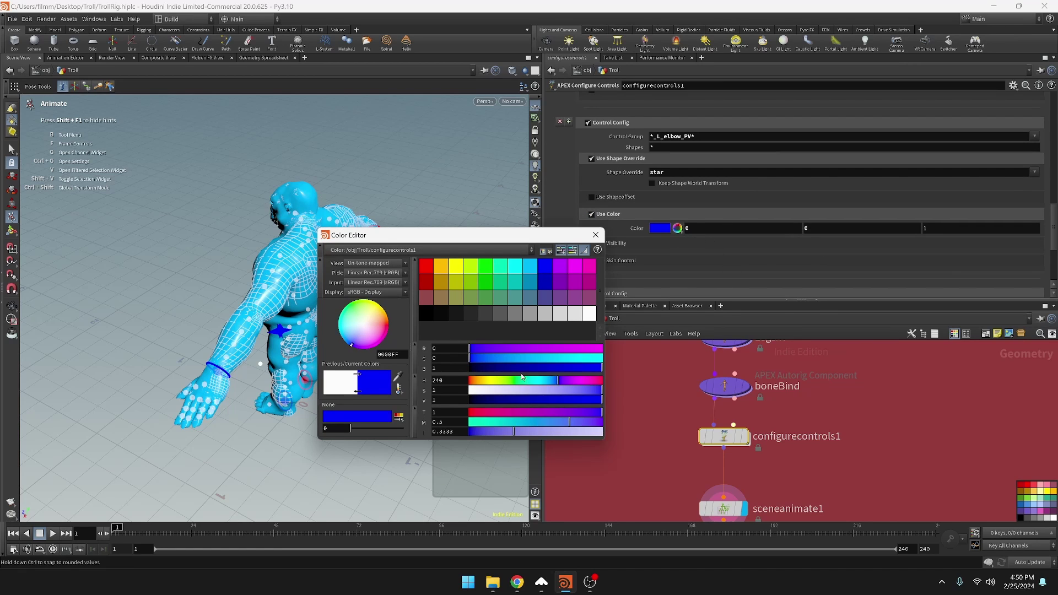
left_click(596, 235)
left_click_drag(358, 396, 468, 392, "alt")
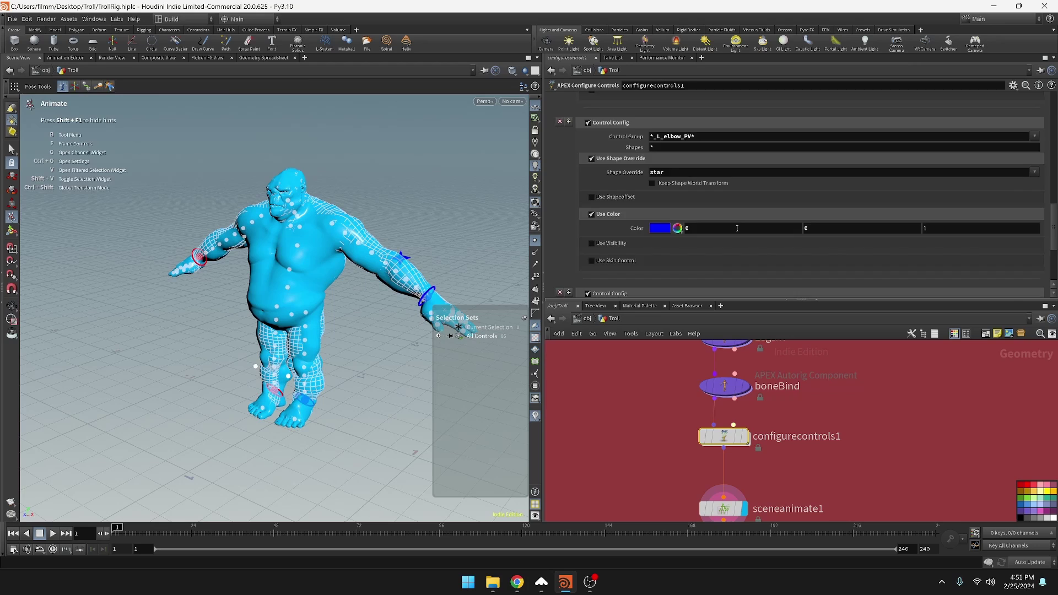
Copy the left elbow pole vector's group pattern into the next control config and change it to *_R_elbow_PV*.
scroll(840, 166, "down", 3)
scroll(840, 165, "up", 5)
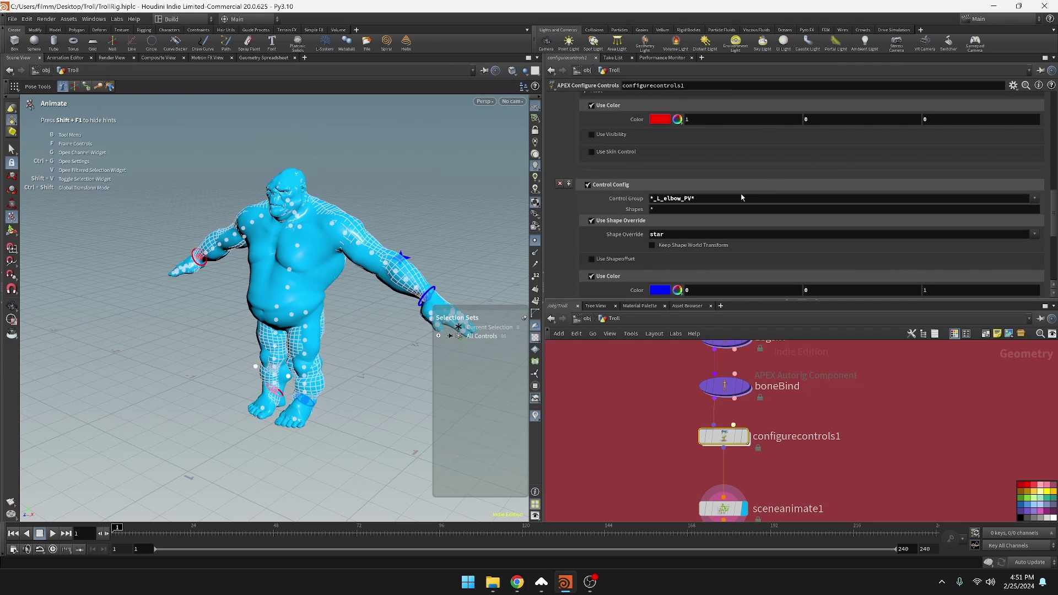
double_click(734, 201)
key("ctrl+c")
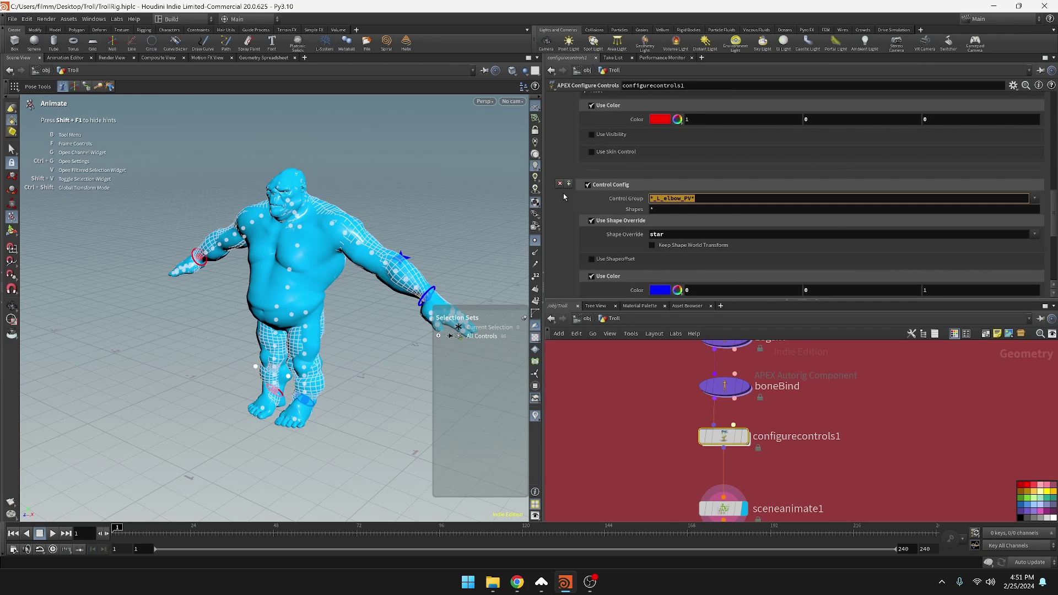
scroll(809, 228, "down", 3)
double_click(716, 208)
key("ctrl+v")
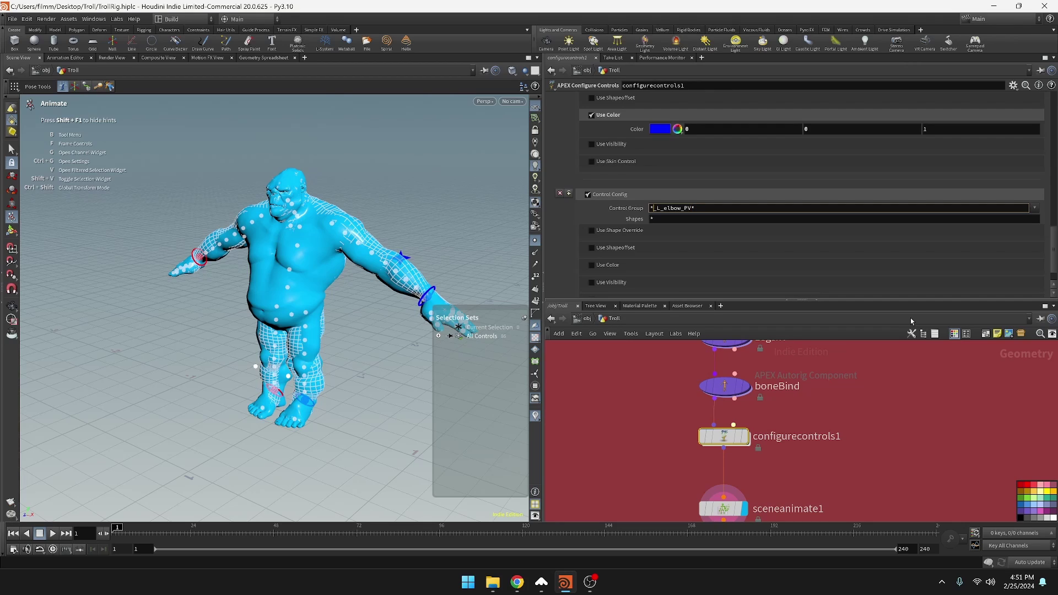
key("BackSpace")
type("R")
key("Return")
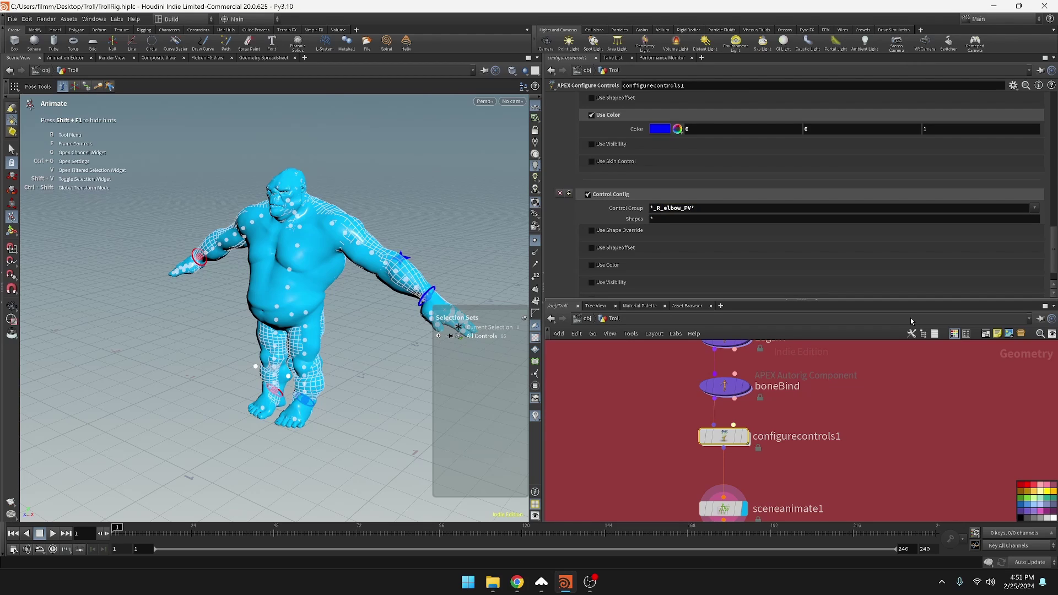
Enable the shape override for the right elbow pole vector config and broaden its control group to *_R_*_PV*.
left_click(593, 231)
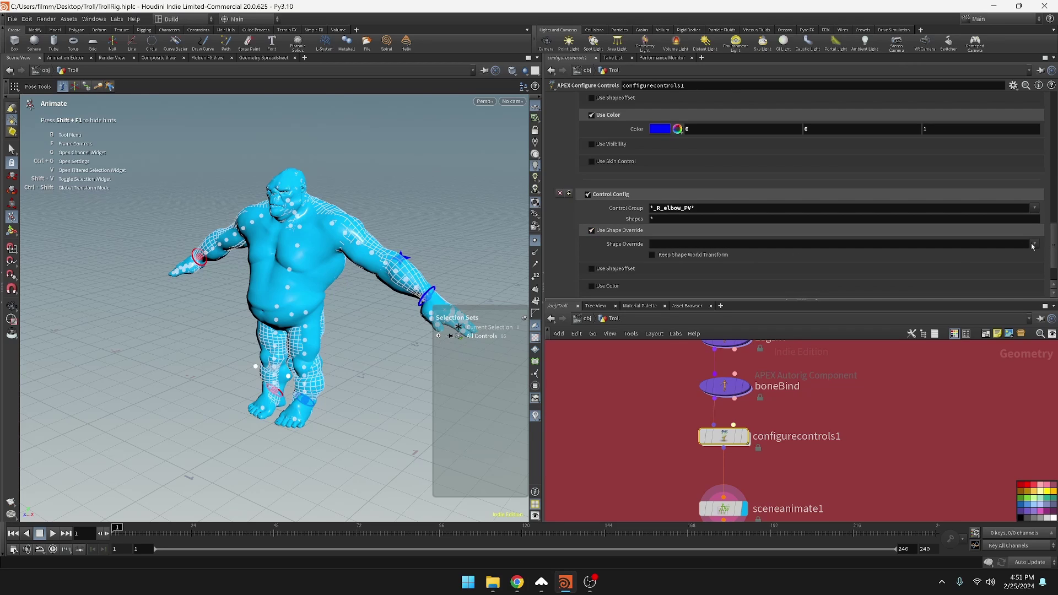
scroll(743, 211, "up", 2)
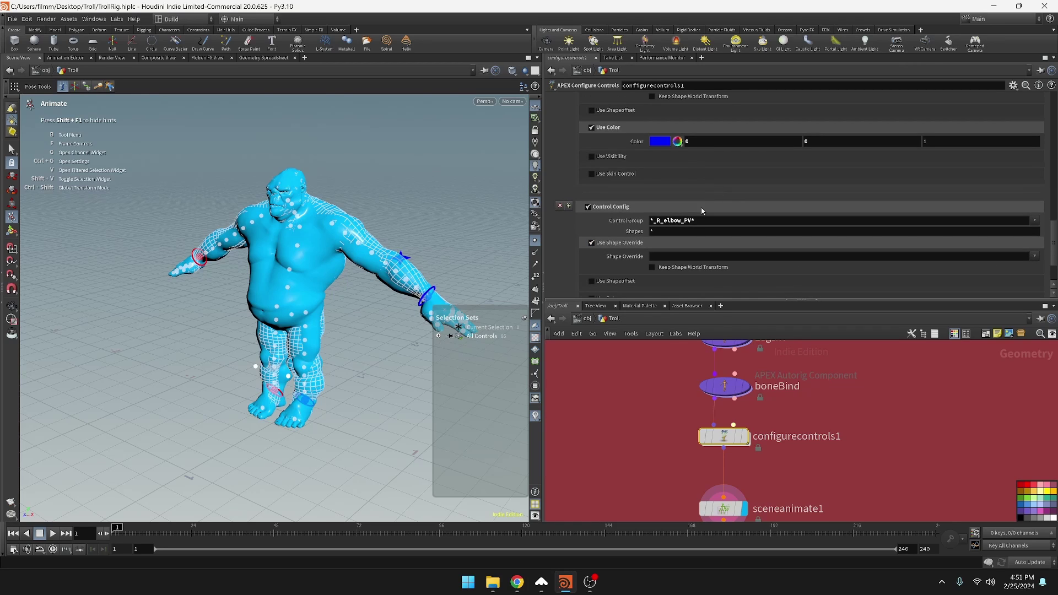
left_click(683, 246)
key("BackSpace")
key("BackSpace")
key("BackSpace")
key("BackSpace")
key("BackSpace")
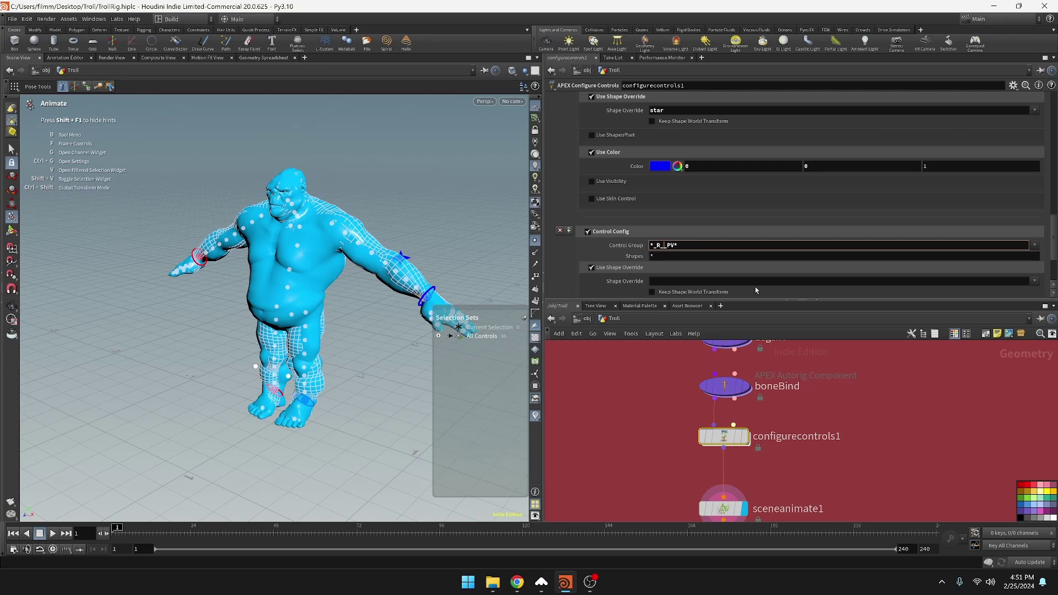
type("*")
key("Return")
Broaden the left pole vector config's control group from the elbow only to *_L_*_PV*.
scroll(732, 228, "up", 3)
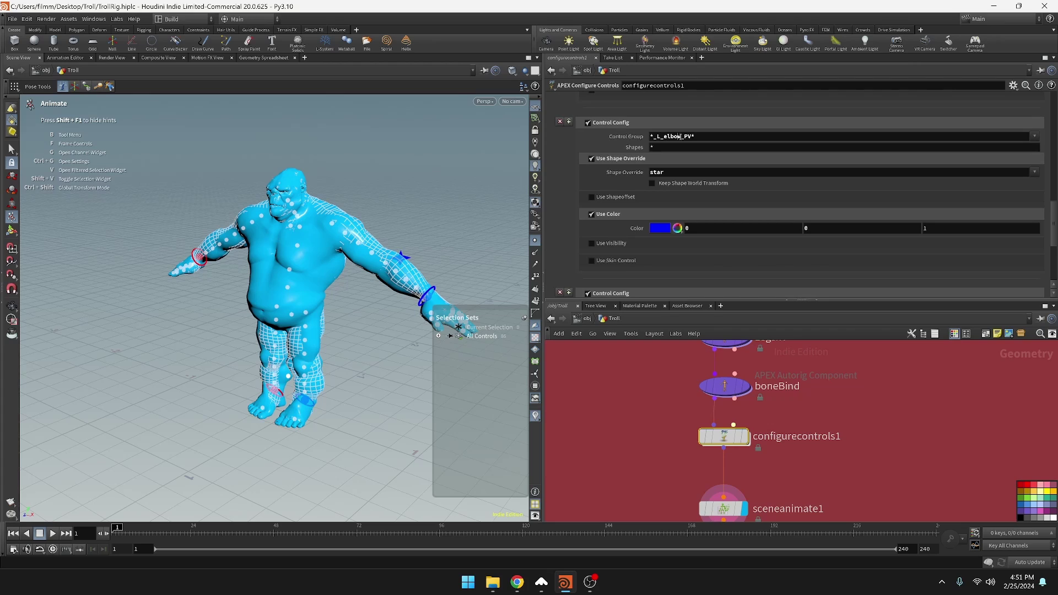
left_click(683, 136)
key("BackSpace")
key("BackSpace")
key("BackSpace")
key("BackSpace")
key("BackSpace")
type("*")
key("Return")
Override the shape of the *_R_*_PV* controls with star and set their color to red (1, 0, 0).
scroll(725, 217, "down", 7)
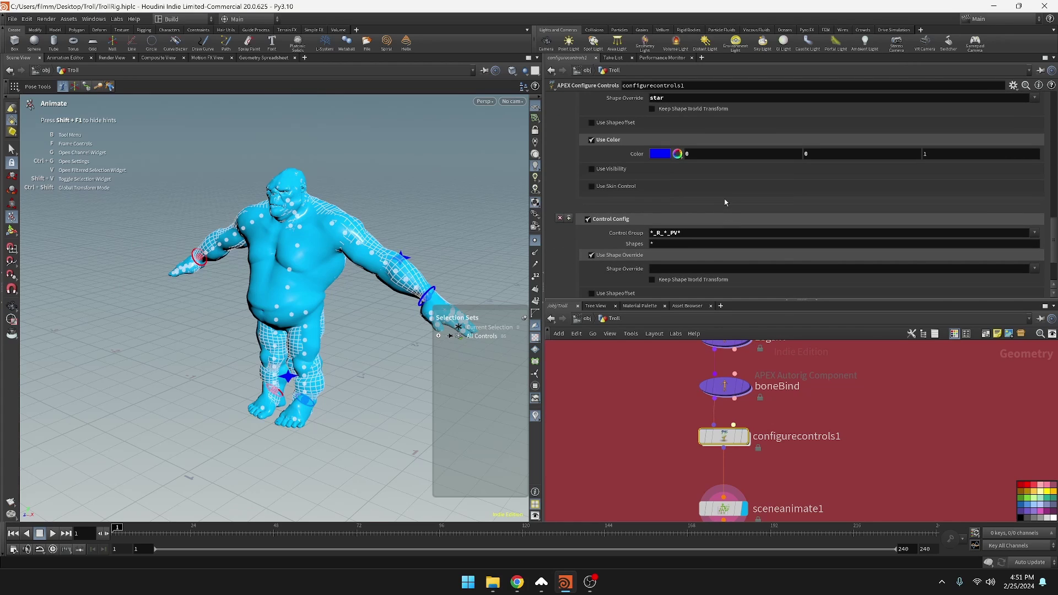
left_click(1035, 193)
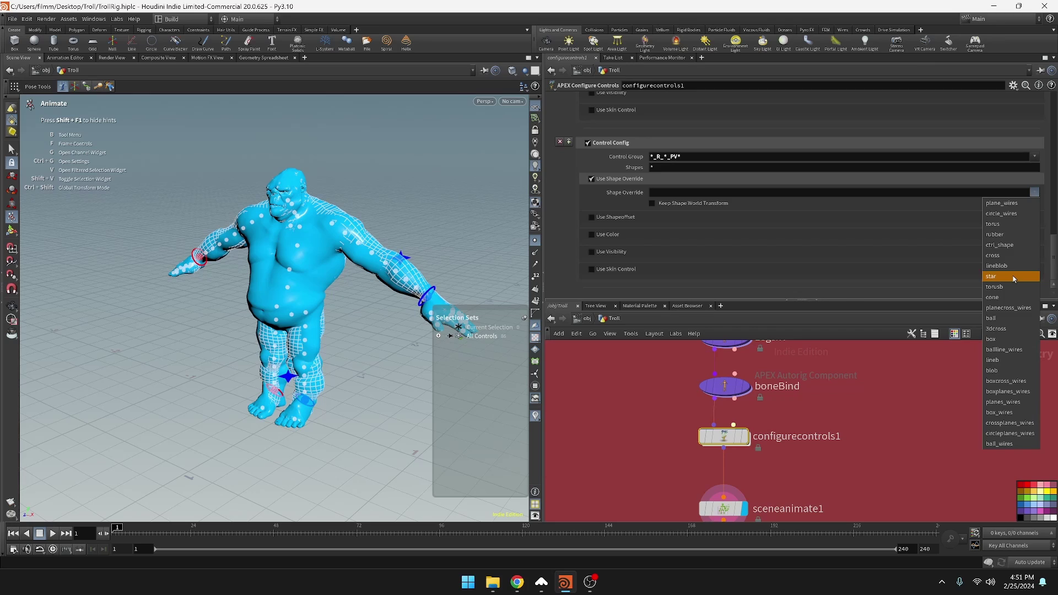
left_click(1011, 278)
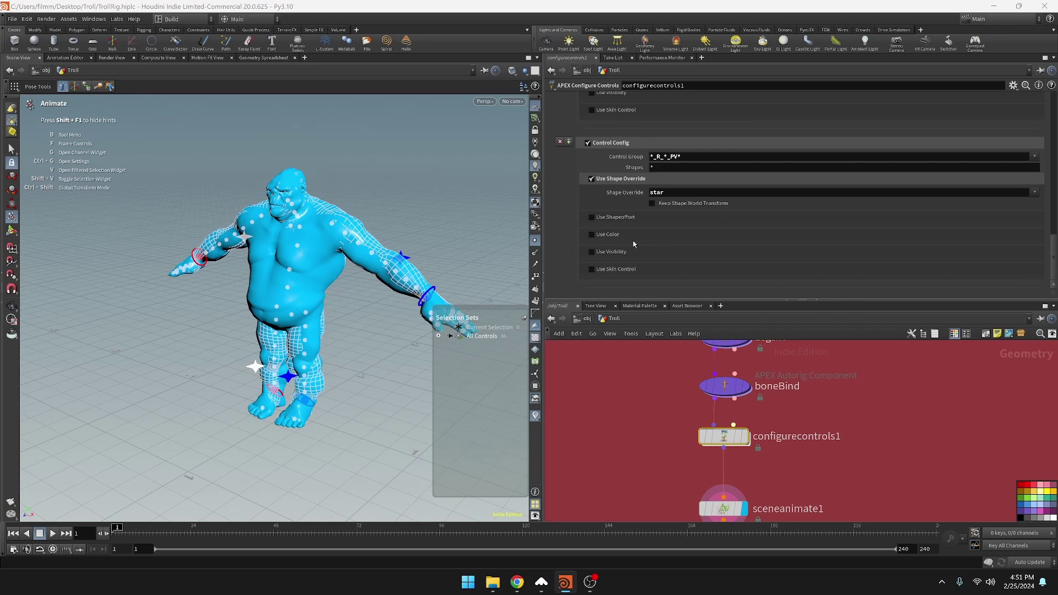
left_click(594, 235)
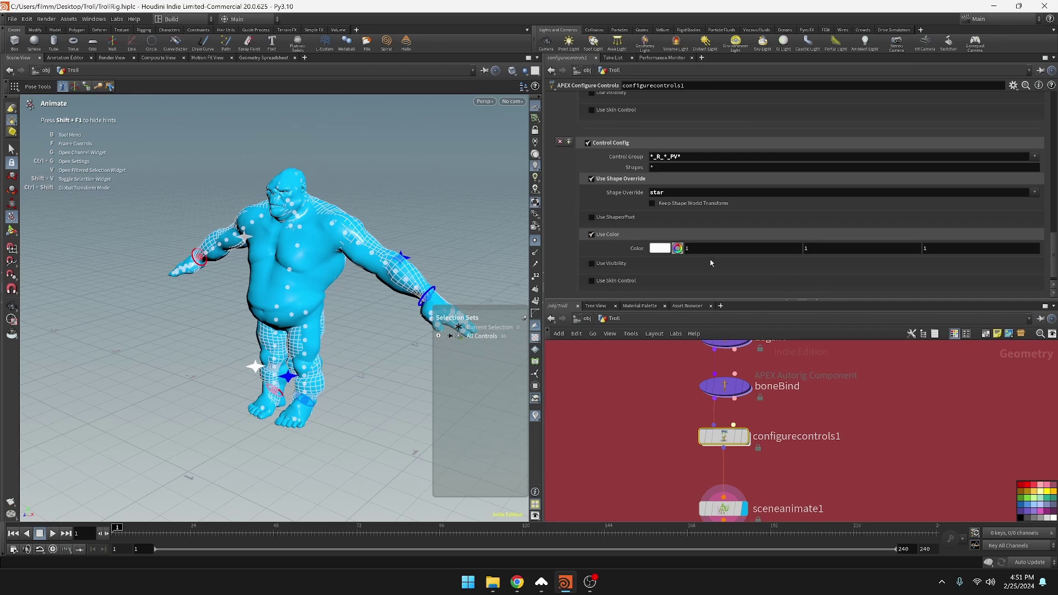
left_click(653, 249)
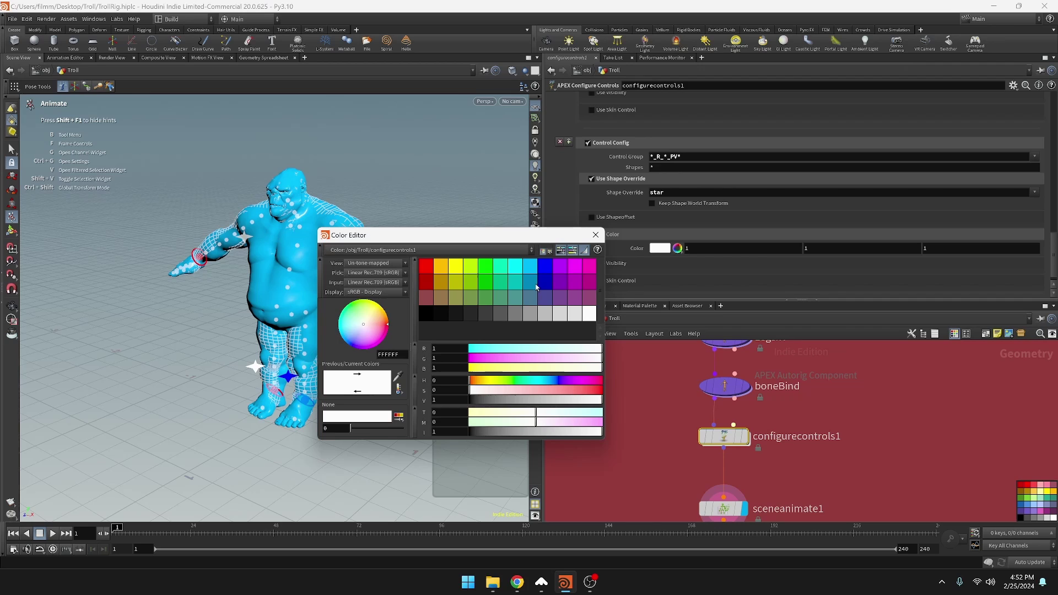
left_click(424, 263)
left_click(596, 235)
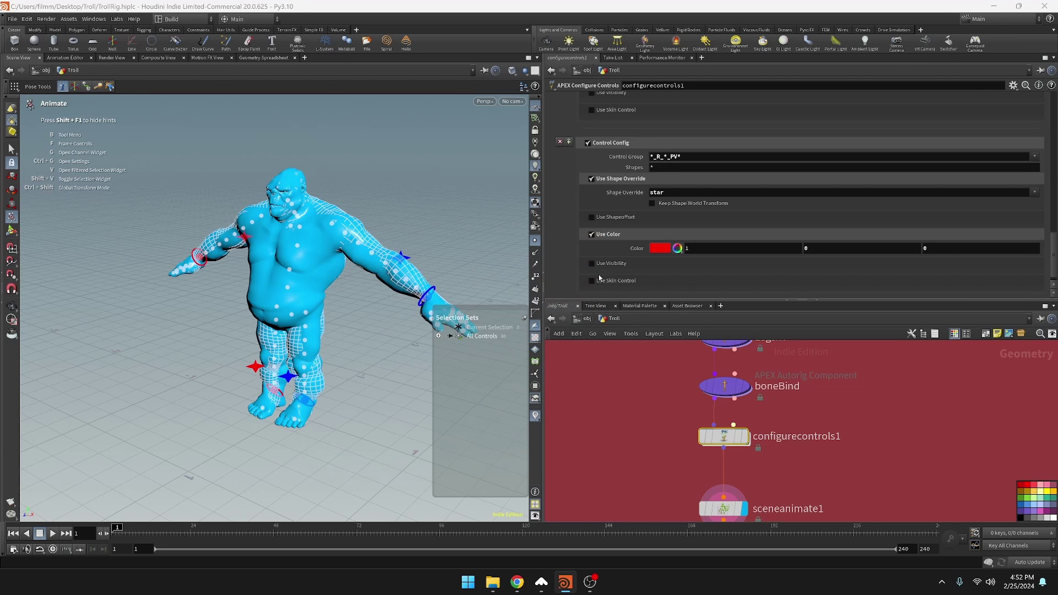
Test the left wrist IK control by moving it down toward the troll's body.
left_click_drag(419, 248, 439, 259, "alt")
middle_click_drag(453, 255, 387, 239, "alt")
scroll(400, 229, "up", 4)
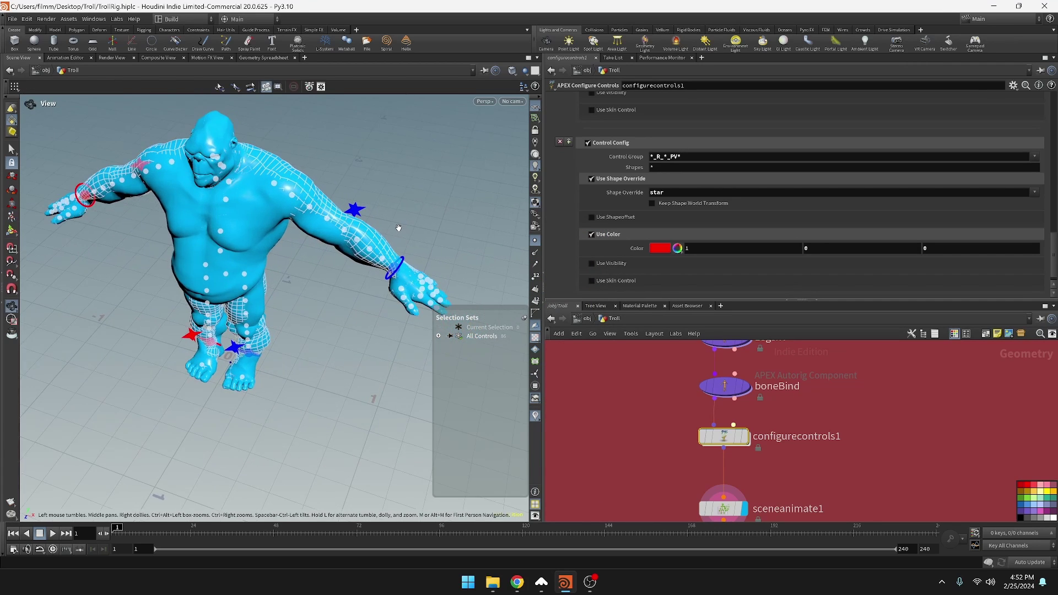
left_click_drag(402, 230, 432, 208, "alt")
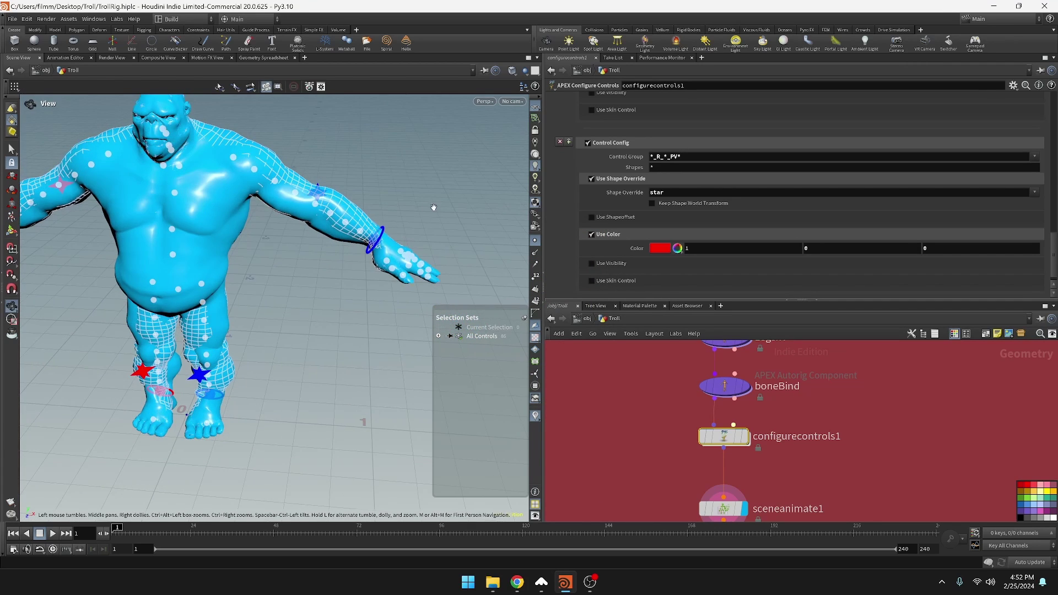
left_click(378, 240)
left_click_drag(394, 254, 288, 303, "alt")
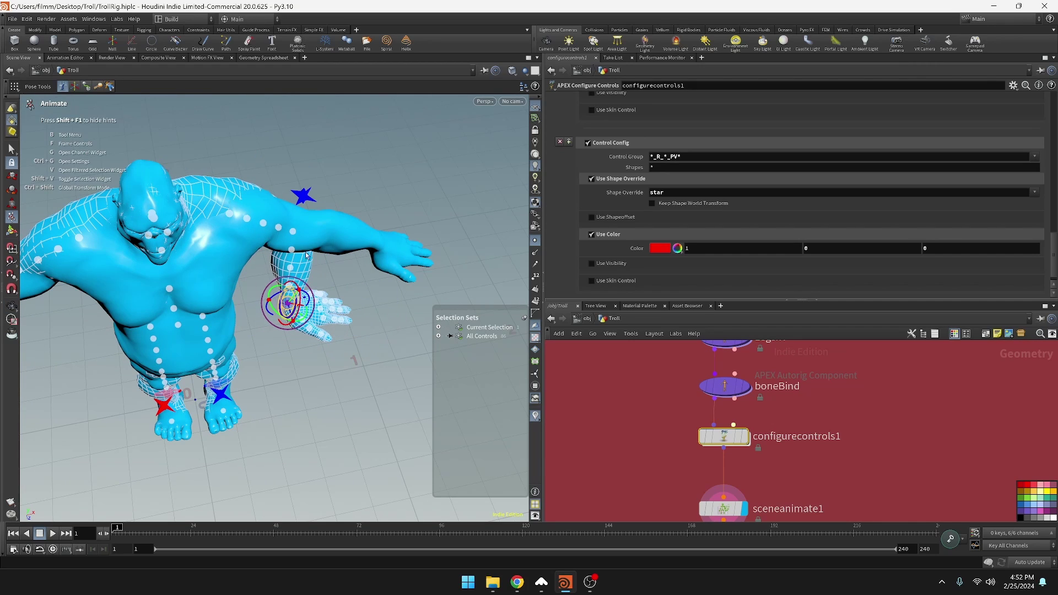
Try moving the left elbow pole vector control and undo the last change.
left_click(299, 194)
left_click_drag(307, 226, 369, 218, "alt")
left_click(310, 214)
left_click(317, 194)
left_click(316, 194)
key("ctrl+z")
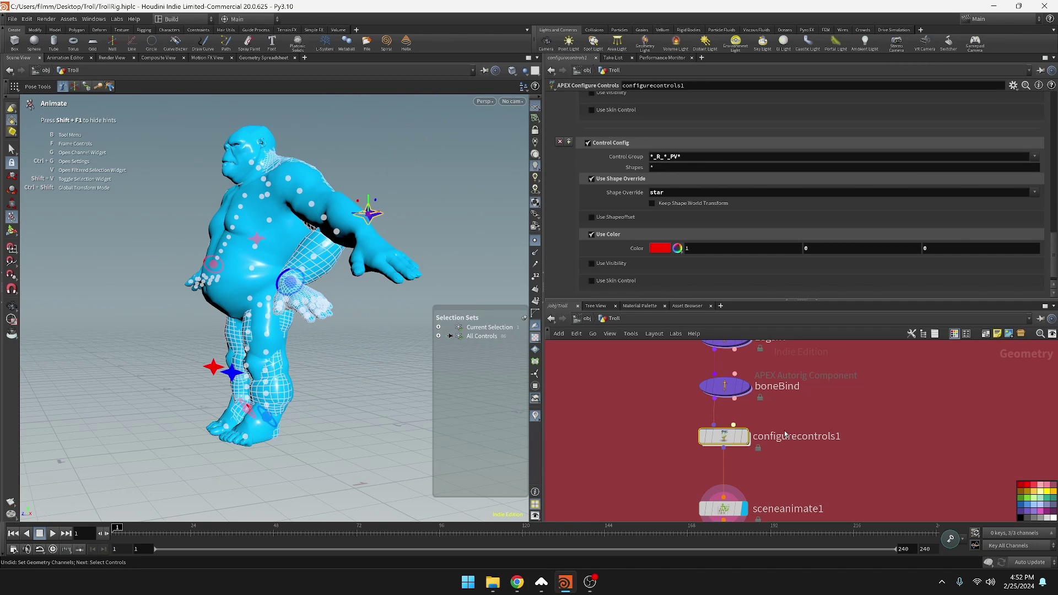
In sceneanimate1, move the left wrist IK control inward to the belly and lower the left elbow pole vector to knee height.
left_click(723, 510)
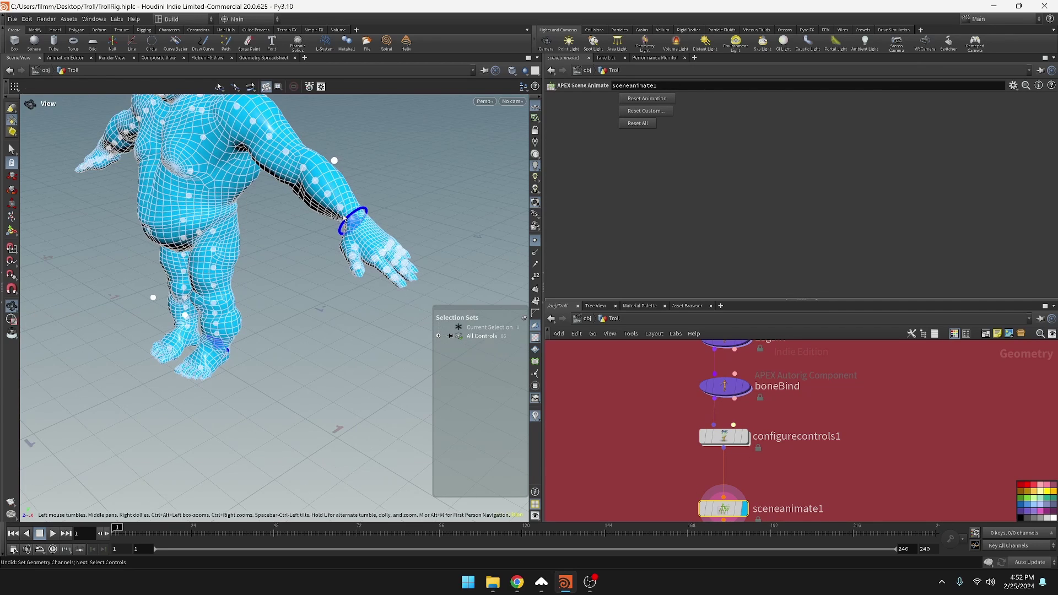
key("Return")
left_click(353, 229)
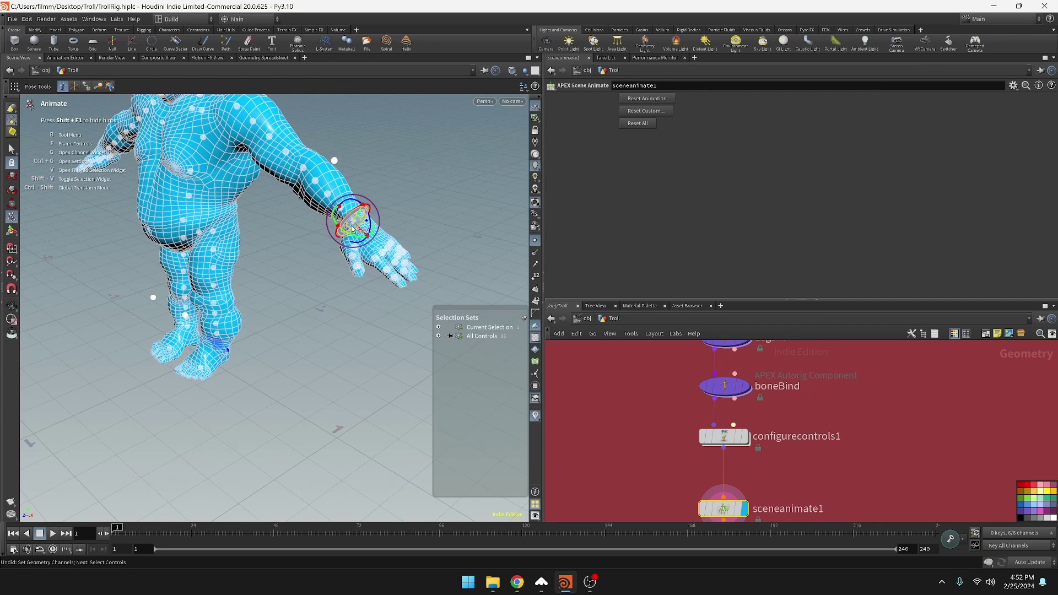
left_click_drag(352, 227, 214, 228)
left_click(333, 161)
left_click_drag(334, 160, 247, 321)
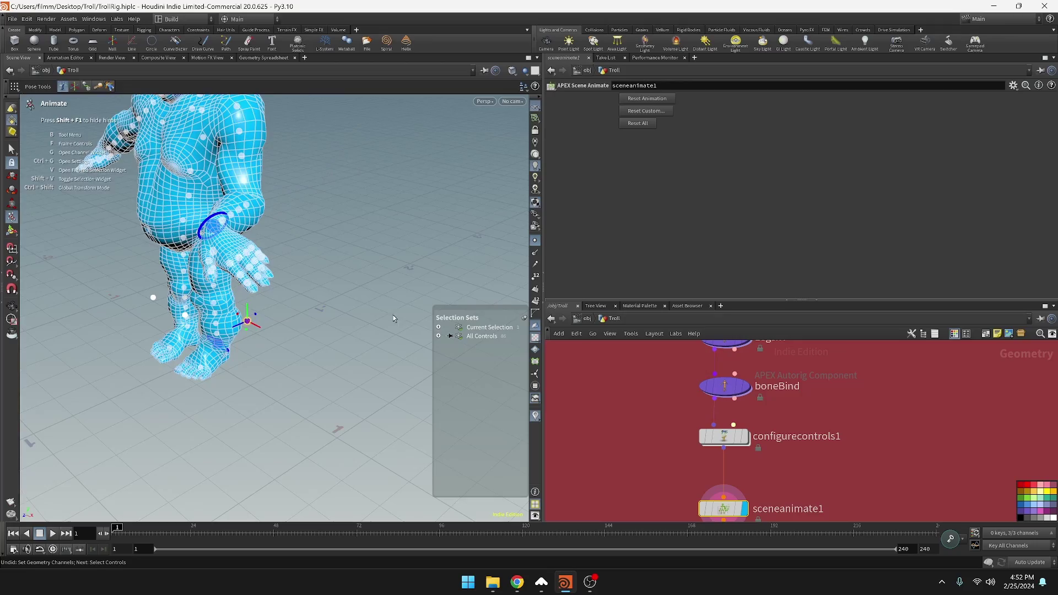
Undo the last pose change and reset everything in the sceneanimate1 node.
left_click_drag(392, 315, 358, 211, "alt")
key("ctrl+z")
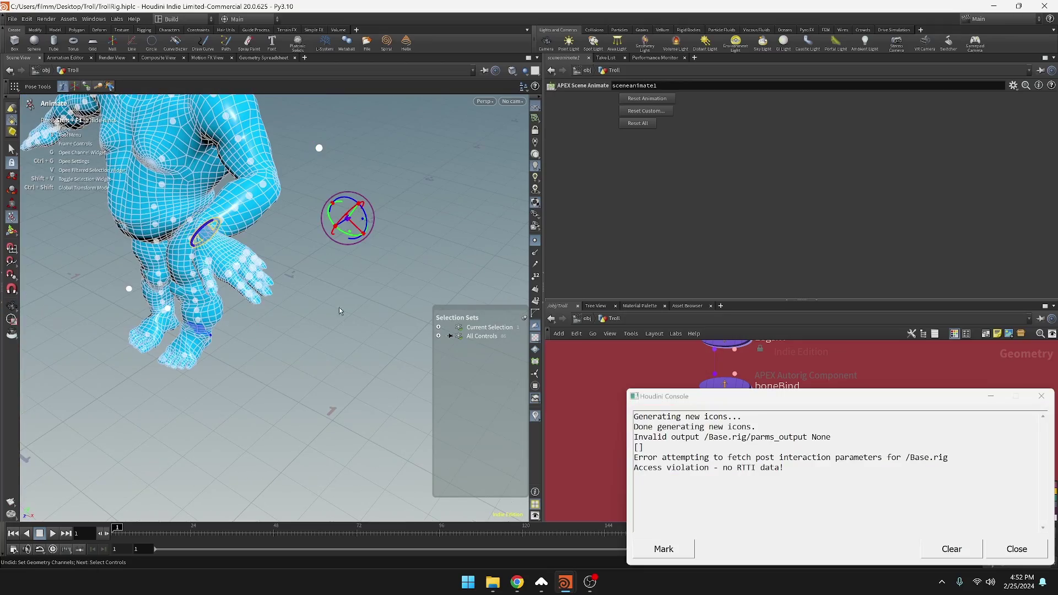
left_click(647, 125)
Examine the colored wrist, ankle, elbow and knee control shapes on the troll from several angles.
left_click_drag(220, 407, 316, 302, "alt")
right_click_drag(317, 302, 170, 352, "alt")
left_click_drag(219, 411, 322, 345, "alt")
middle_click_drag(186, 388, 315, 357, "alt")
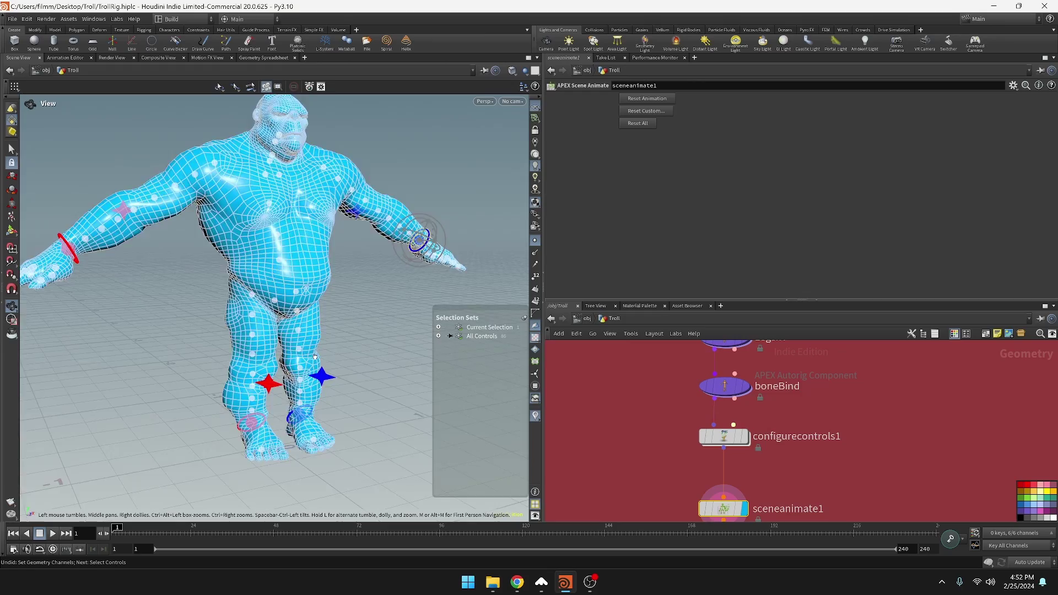
left_click_drag(407, 302, 317, 357, "alt")
middle_click_drag(296, 367, 233, 297, "alt")
scroll(251, 354, "down", 3)
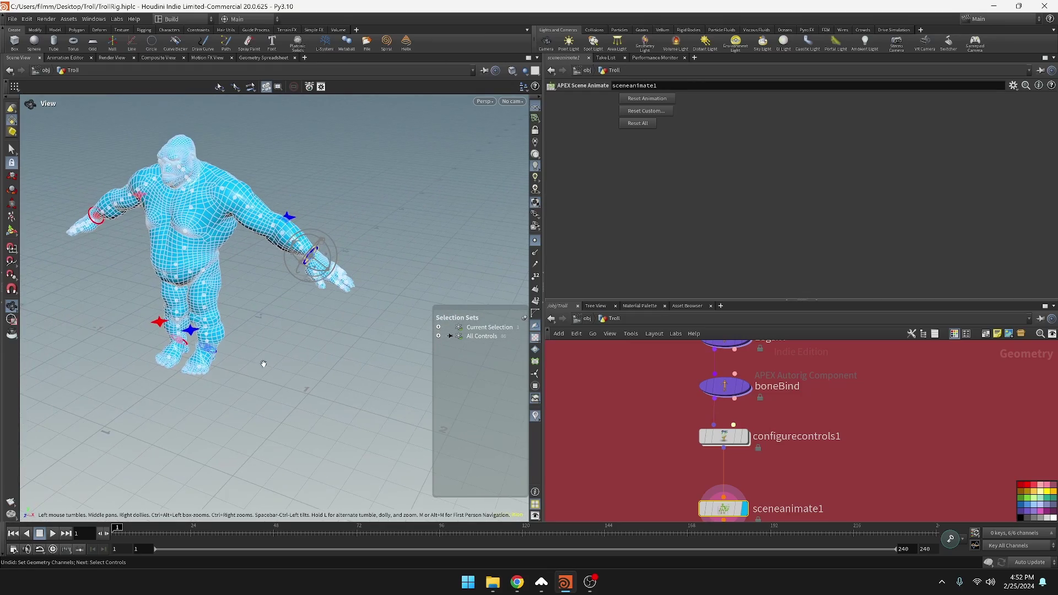
left_click_drag(264, 363, 322, 340, "alt")
left_click_drag(290, 288, 262, 255, "alt")
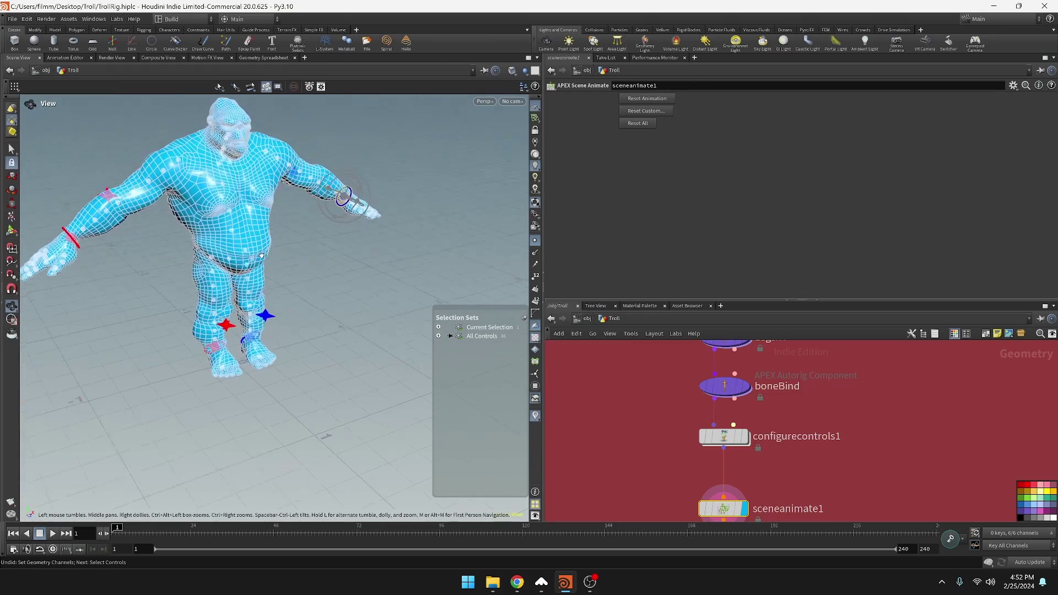
key("Return")
left_click_drag(335, 292, 270, 326, "alt")
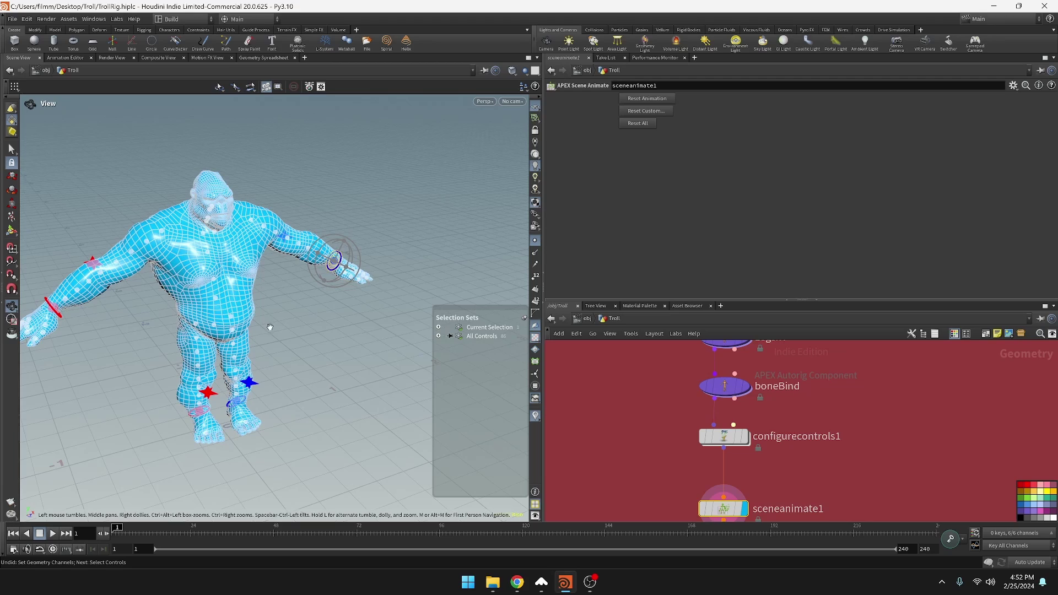
left_click_drag(339, 270, 266, 321, "alt")
key("Return")
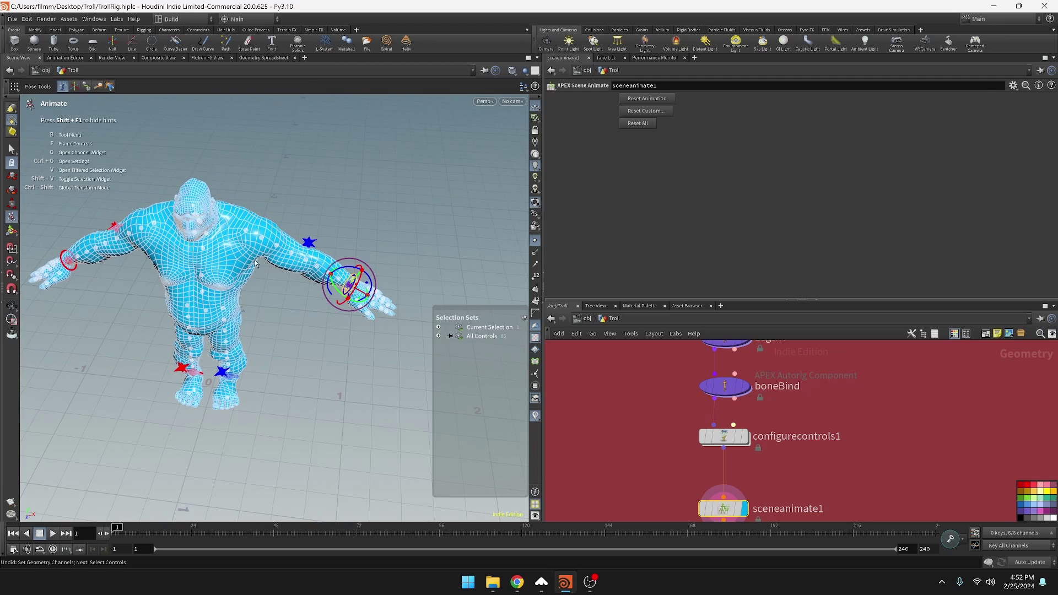
Try moving the left wrist IK control up toward the torso and undo the move.
left_click_drag(300, 374, 255, 390, "alt")
scroll(269, 374, "up", 5, "alt")
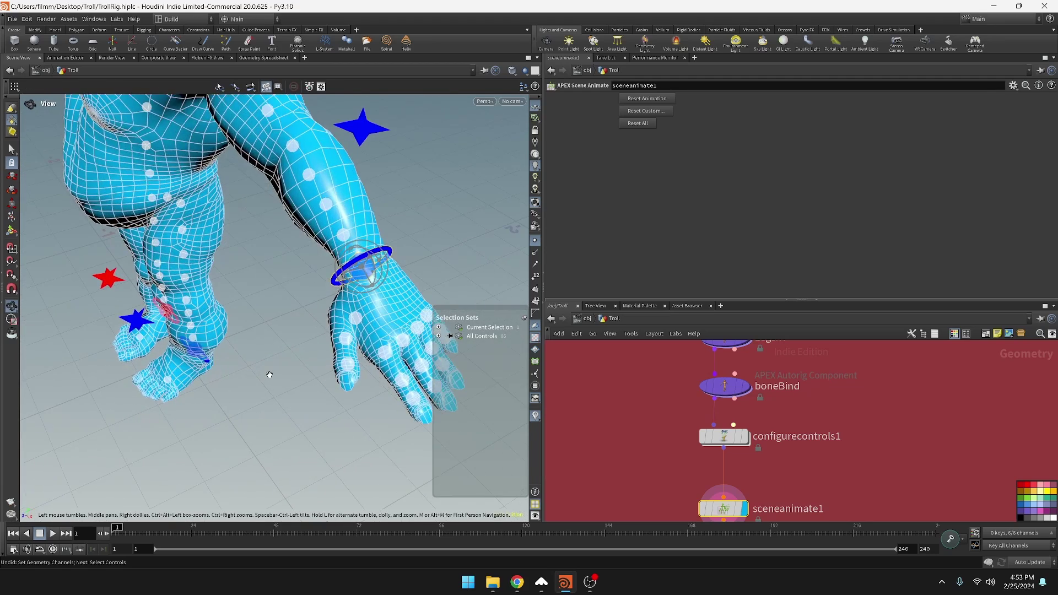
scroll(270, 375, "up", 2, "alt")
middle_click_drag(311, 264, 244, 309, "alt")
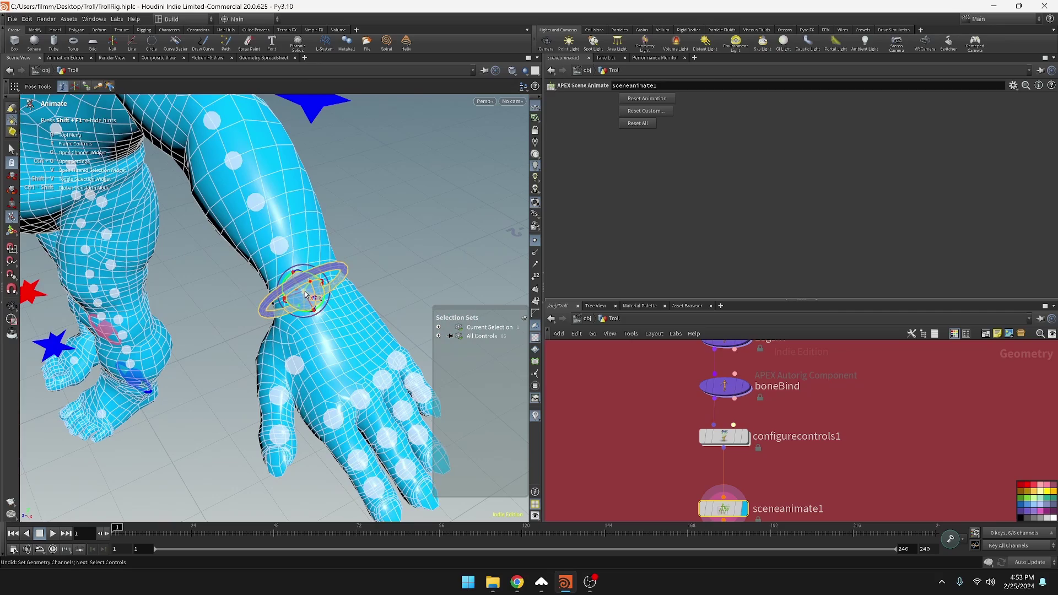
left_click_drag(306, 294, 144, 220)
key("ctrl+z")
Select the sceneanimate1 node, return to its Animate state and save the TrollRig.hiplc scene.
right_click_drag(352, 222, 403, 370, "alt")
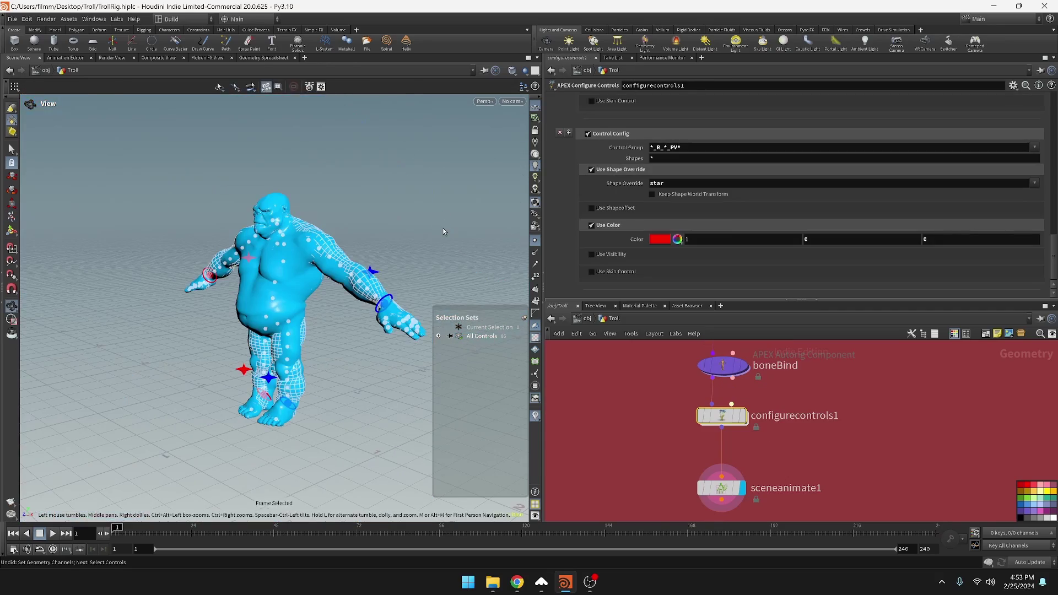
left_click_drag(443, 228, 342, 229)
key("Return")
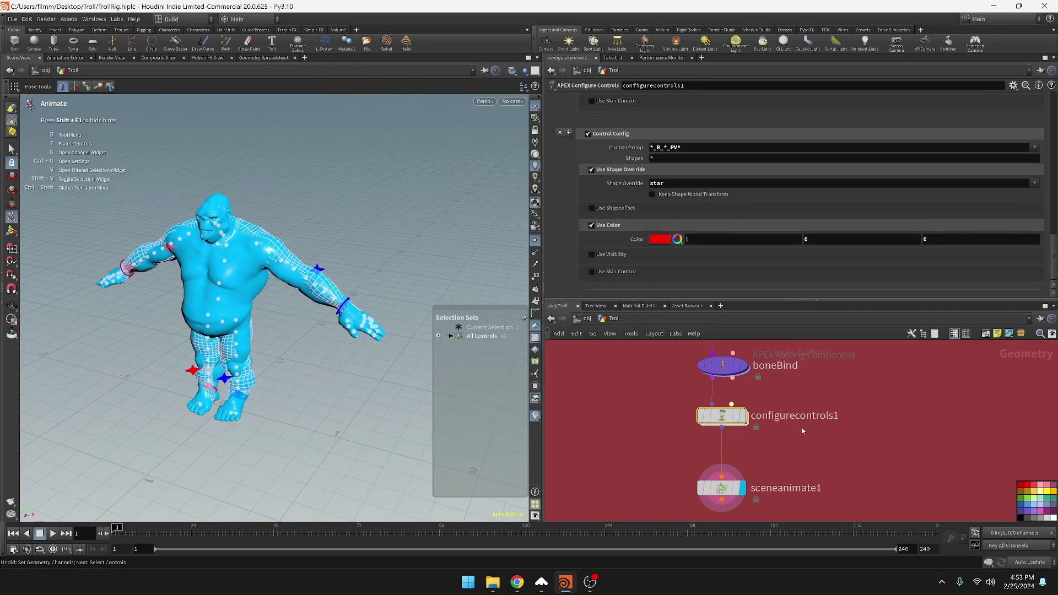
left_click(734, 486)
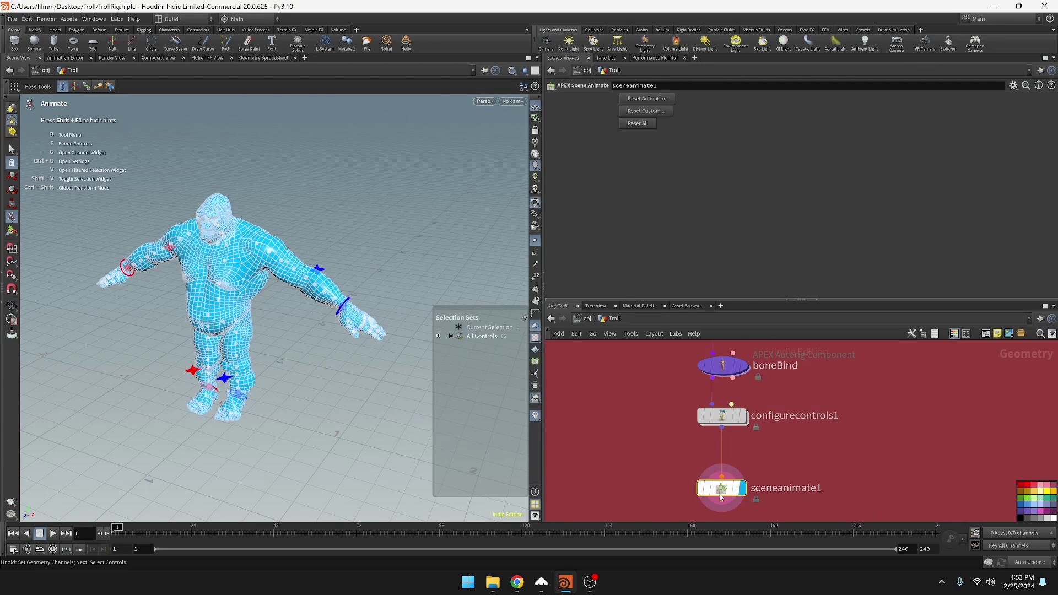
key("Escape")
left_click_drag(276, 367, 315, 442)
key("Return")
key("ctrl+s")
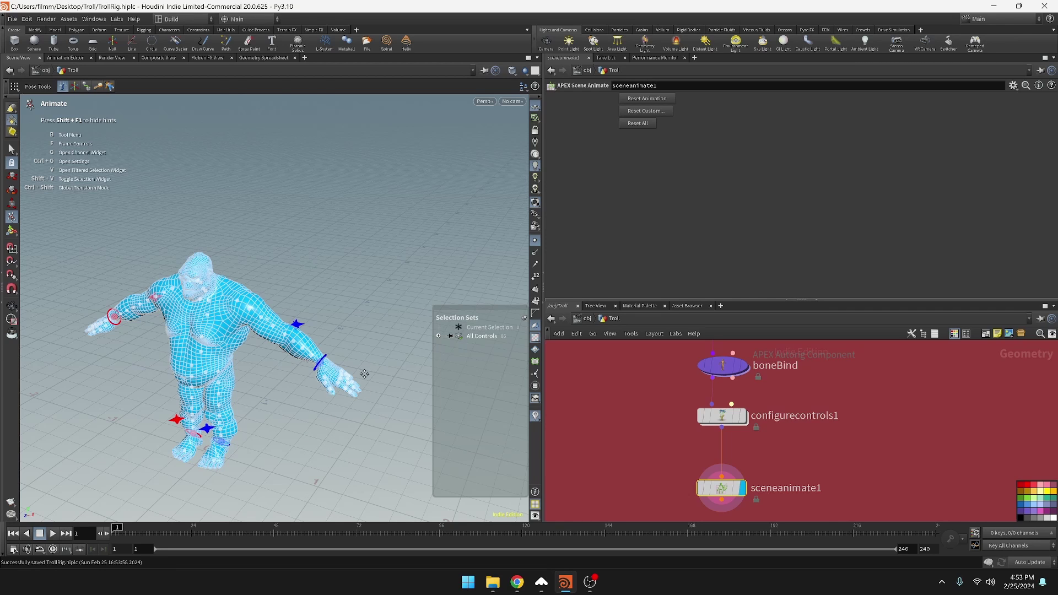
left_click_drag(361, 374, 316, 425, "alt")
middle_click_drag(316, 425, 334, 385, "alt")
left_click_drag(316, 409, 333, 385, "alt")
scroll(366, 350, "up", 4)
middle_click_drag(333, 385, 363, 389, "alt")
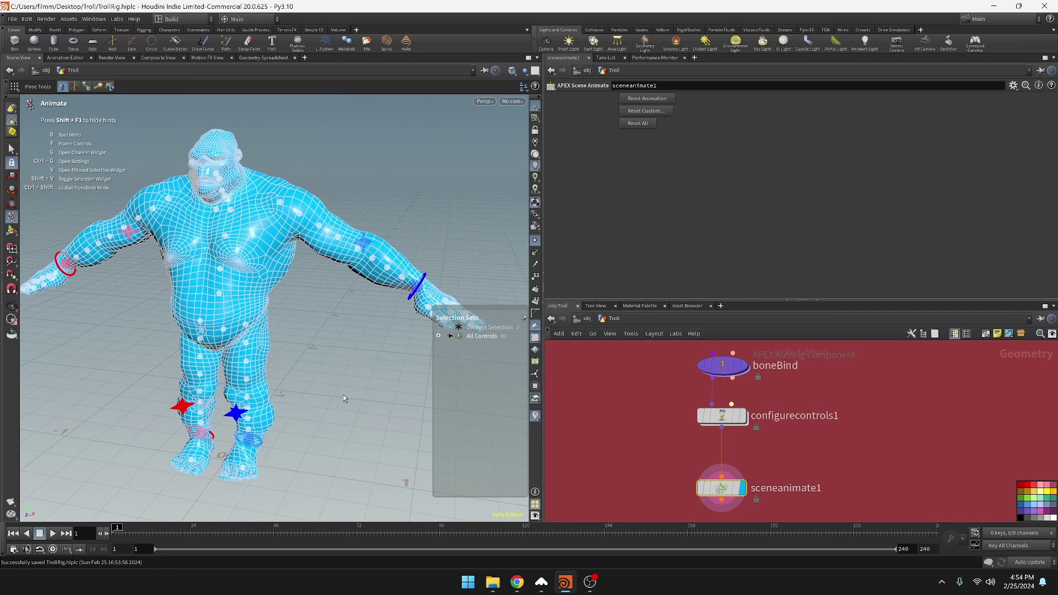